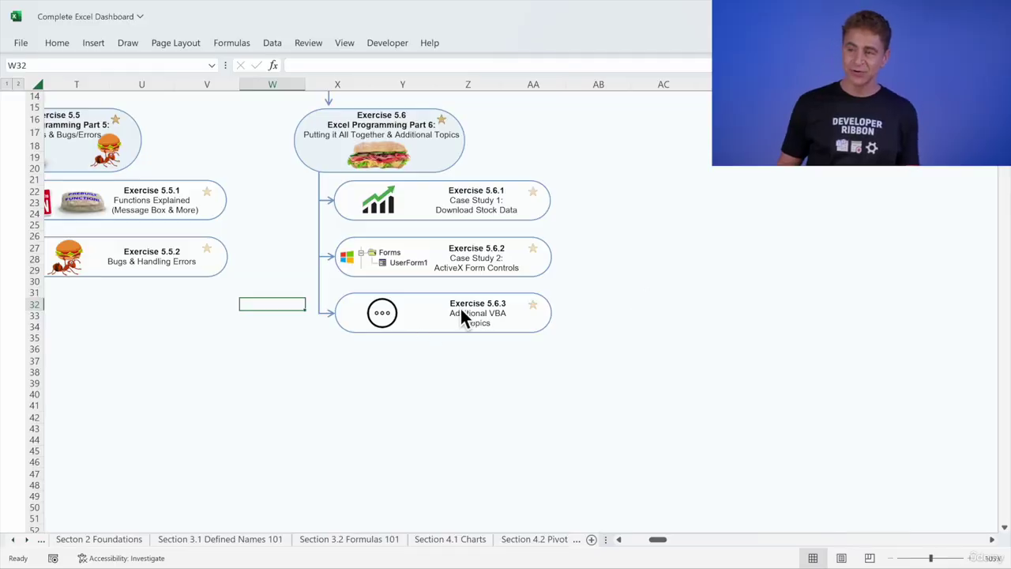
Follow the Exercise 5.6.3 hyperlink to the Additional VBA Topics section and scroll down.
{"action": "left_click", "coordinate": [454, 320]}
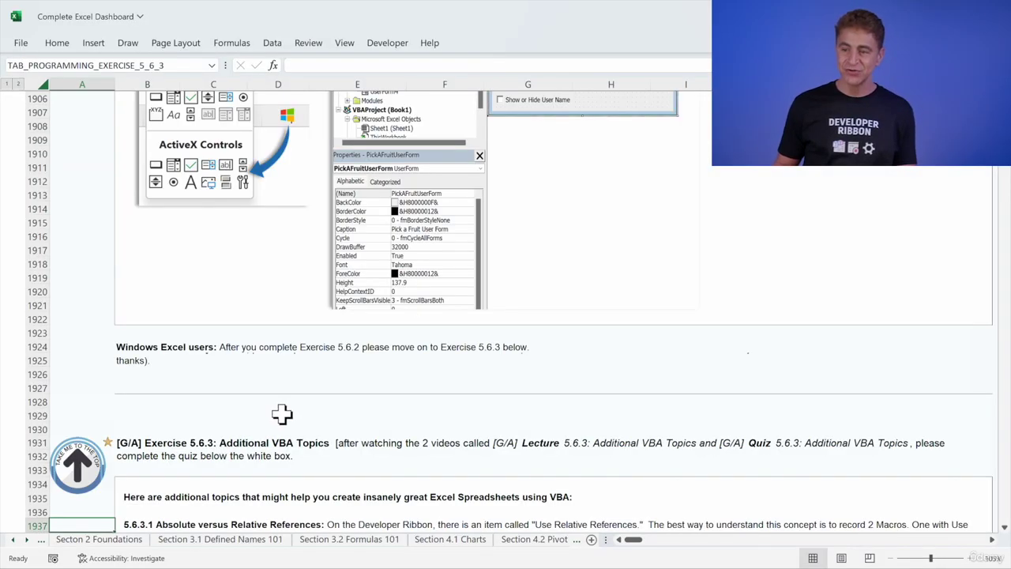
{"action": "scroll", "coordinate": [282, 413], "scroll_direction": "down", "scroll_amount": 2}
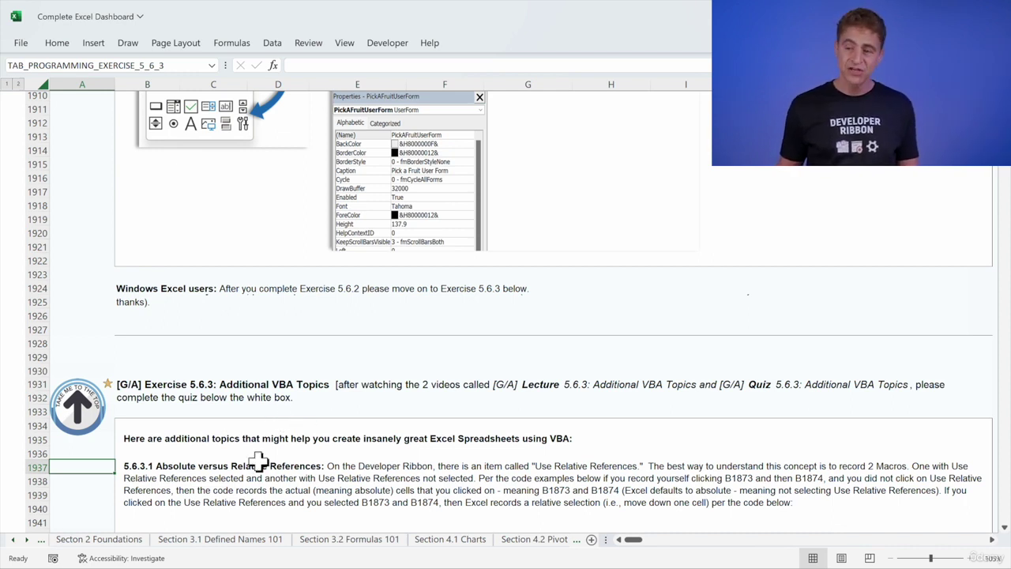
Scroll to the 5.6.3.1 Absolute versus Relative References notes, select them, and show the Developer tab's Use Relative References.
{"action": "scroll", "coordinate": [259, 462], "scroll_direction": "down", "scroll_amount": 1}
{"action": "scroll", "coordinate": [258, 454], "scroll_direction": "down", "scroll_amount": 1}
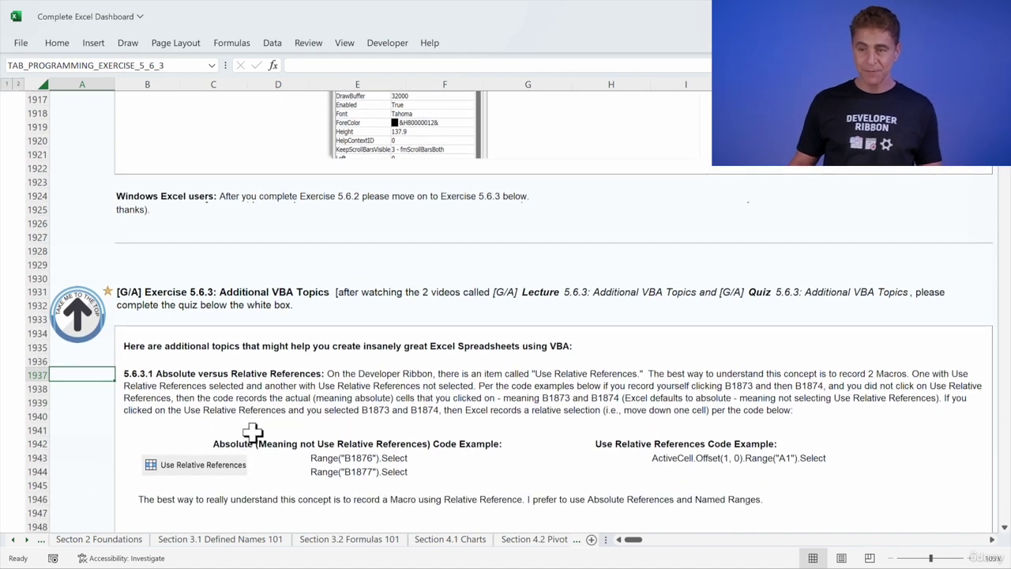
{"action": "scroll", "coordinate": [248, 413], "scroll_direction": "down", "scroll_amount": 1}
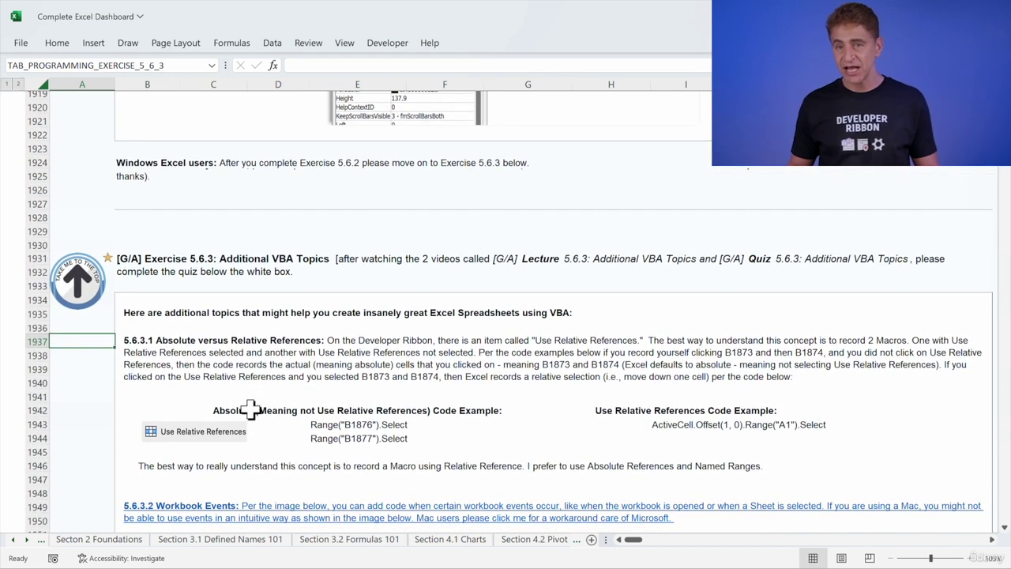
{"action": "left_click", "coordinate": [238, 366]}
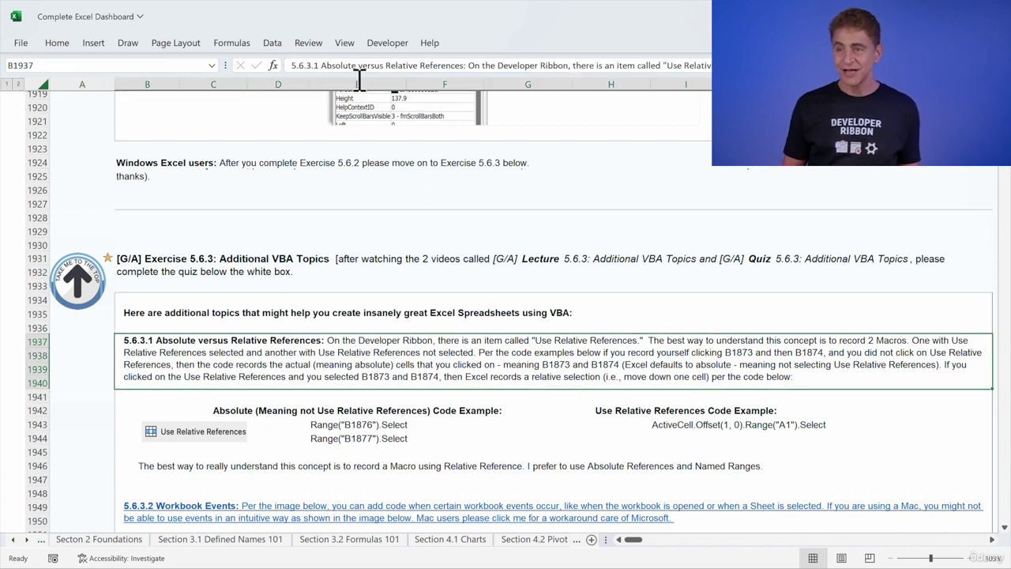
{"action": "left_click", "coordinate": [387, 46]}
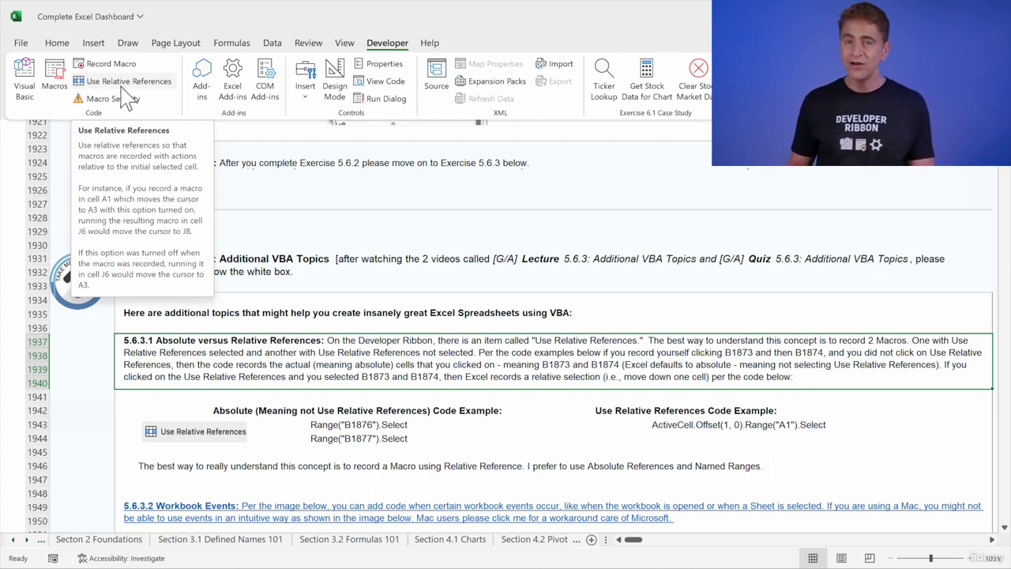
{"action": "left_click", "coordinate": [122, 82]}
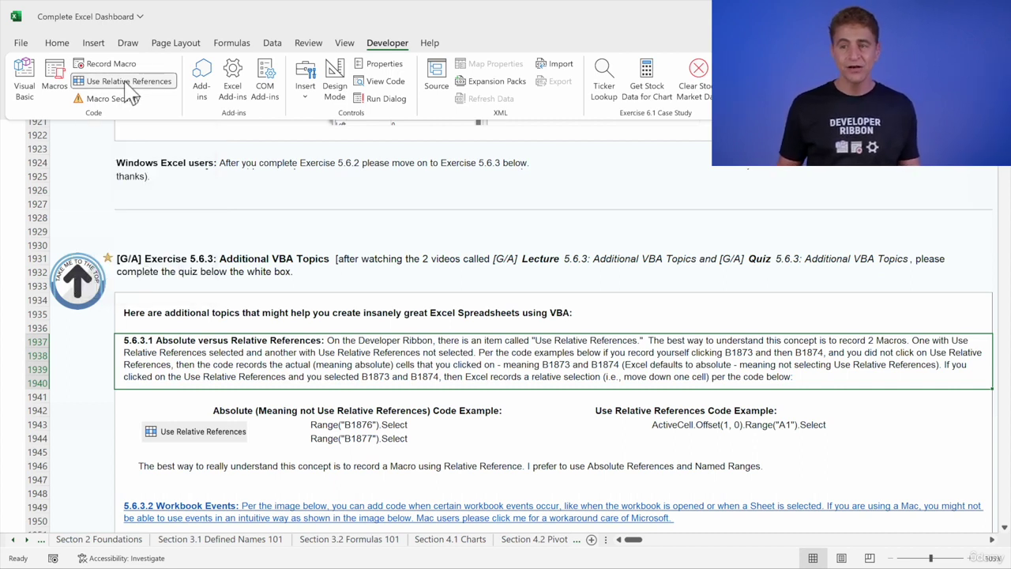
{"action": "left_click", "coordinate": [124, 84]}
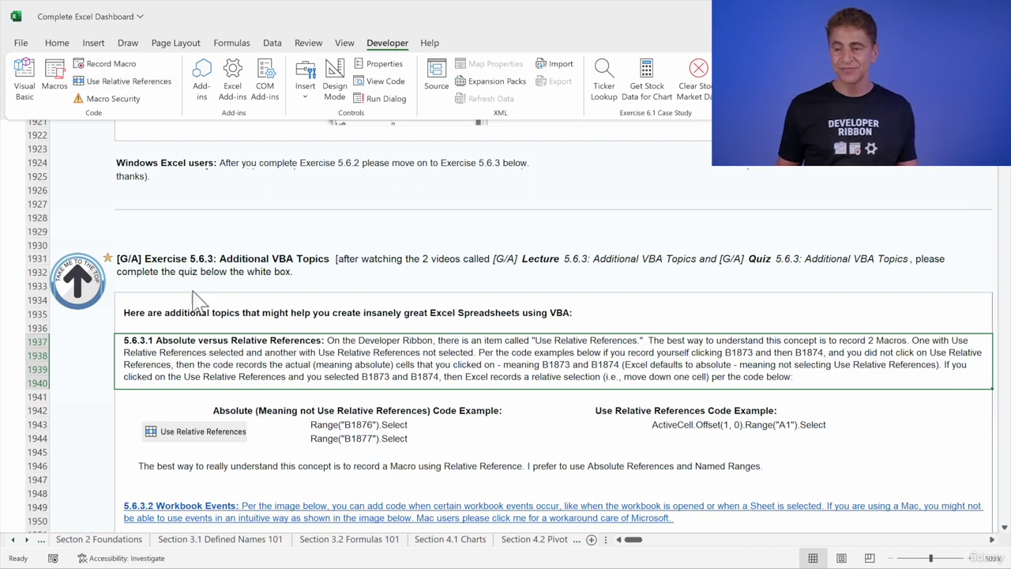
{"action": "left_click", "coordinate": [371, 441]}
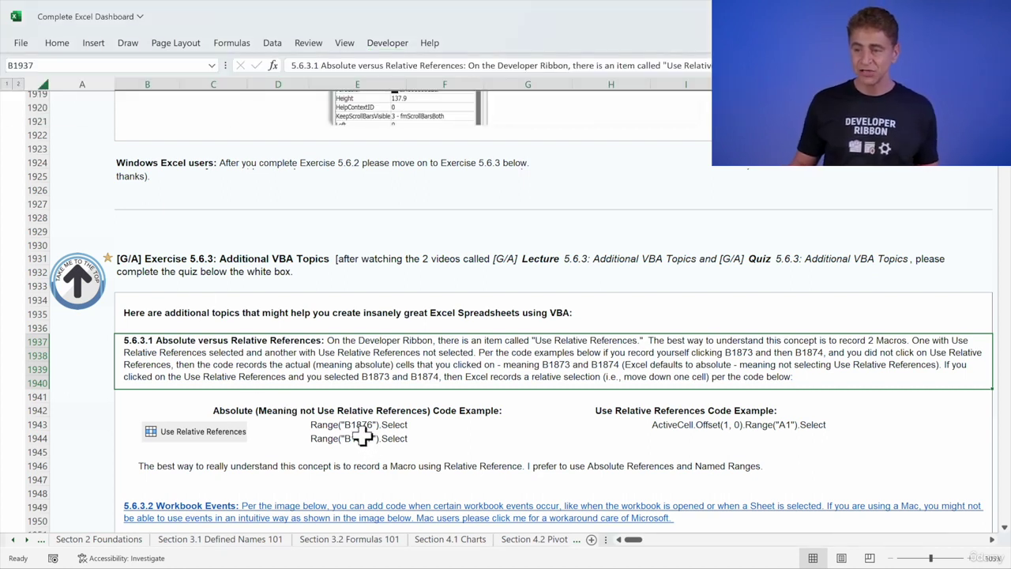
{"action": "left_click", "coordinate": [356, 426]}
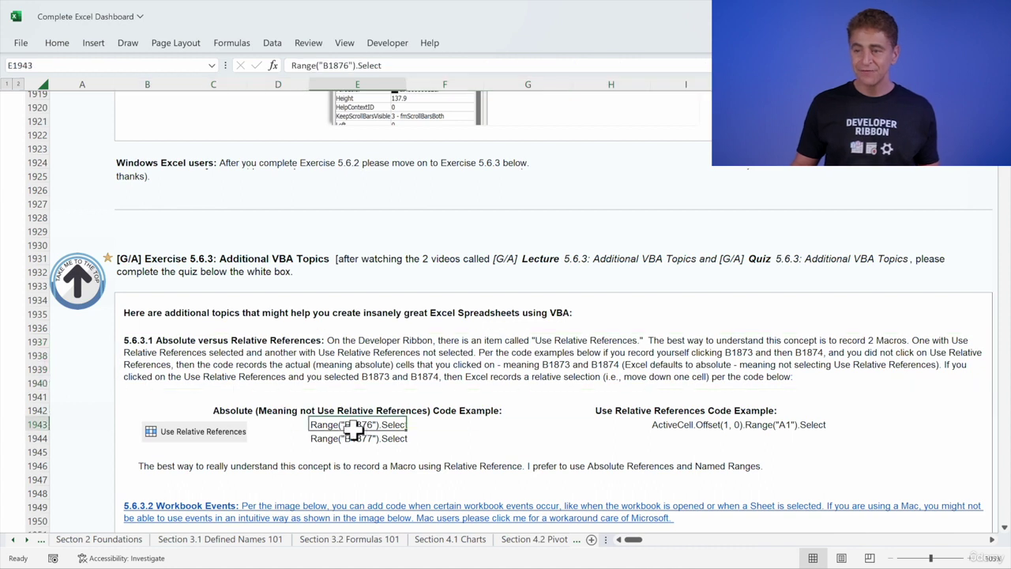
{"action": "left_click", "coordinate": [320, 411]}
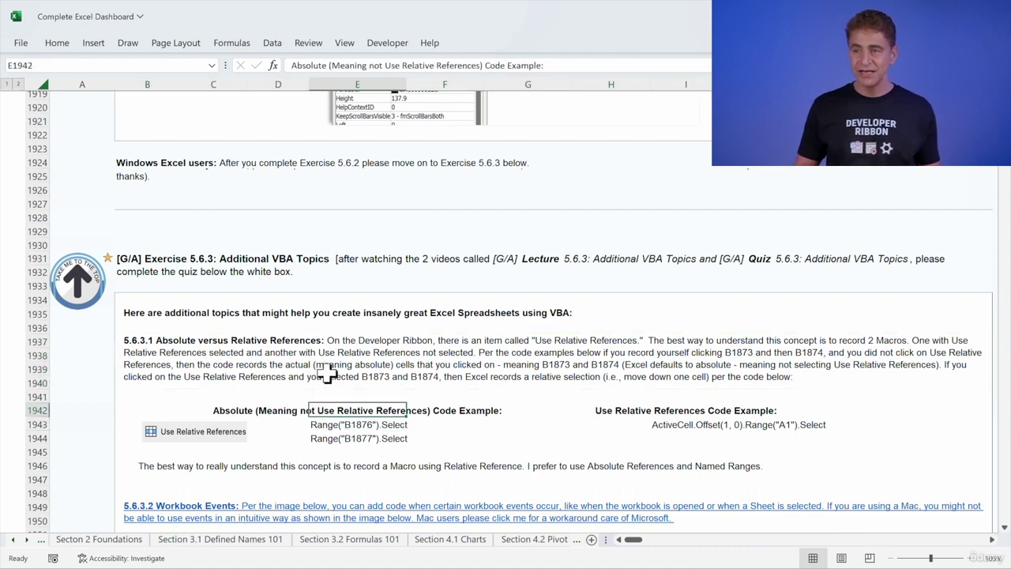
{"action": "left_click", "coordinate": [386, 44]}
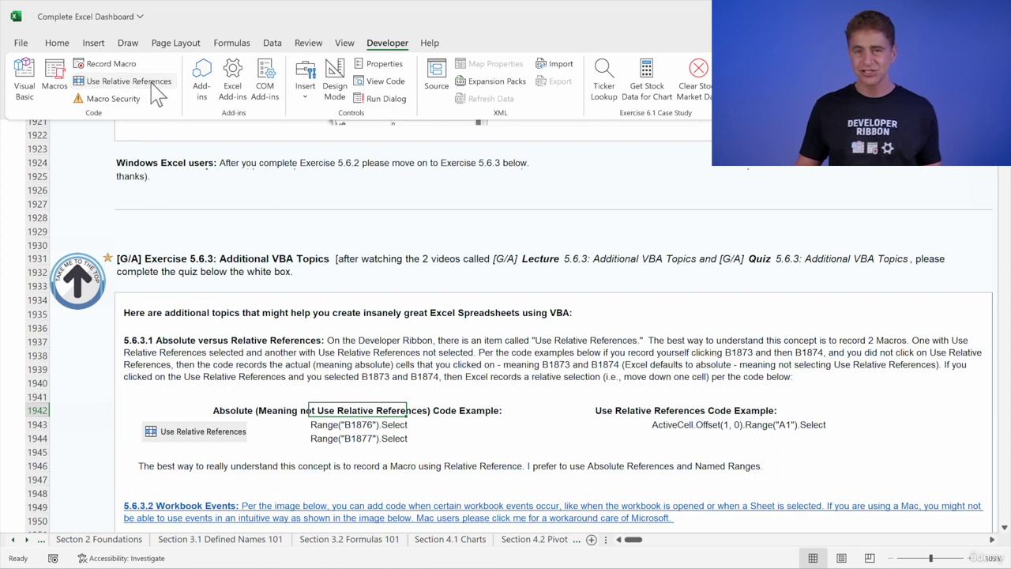
{"action": "left_click", "coordinate": [329, 437]}
{"action": "left_click", "coordinate": [351, 437]}
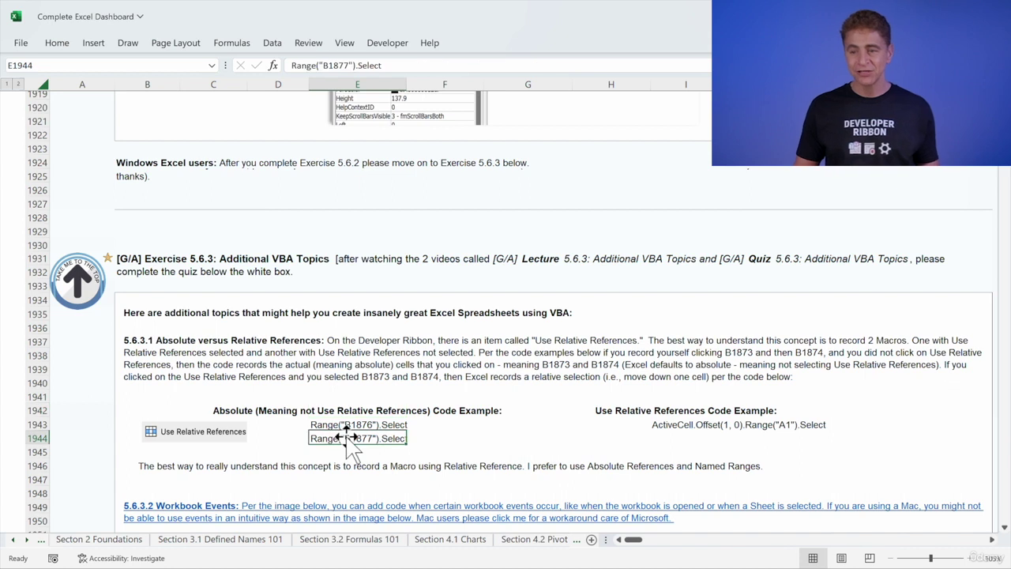
{"action": "left_click", "coordinate": [334, 425]}
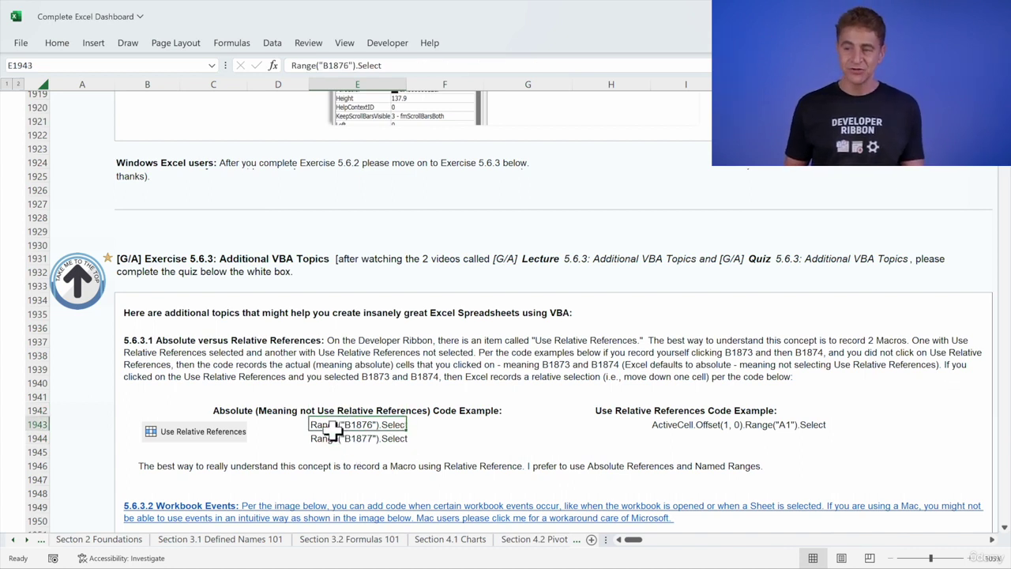
{"action": "left_click", "coordinate": [350, 441]}
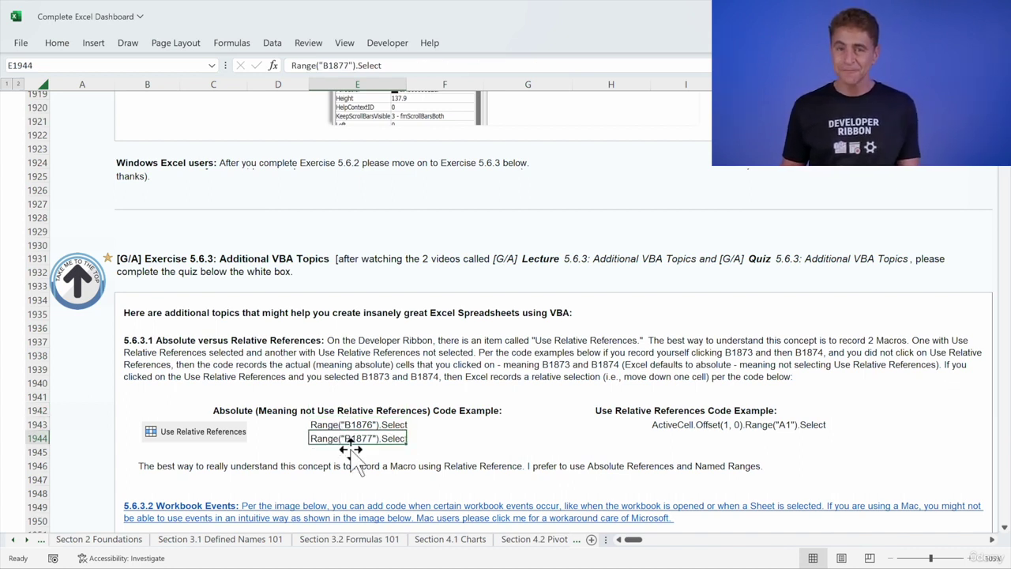
{"action": "left_click", "coordinate": [701, 412]}
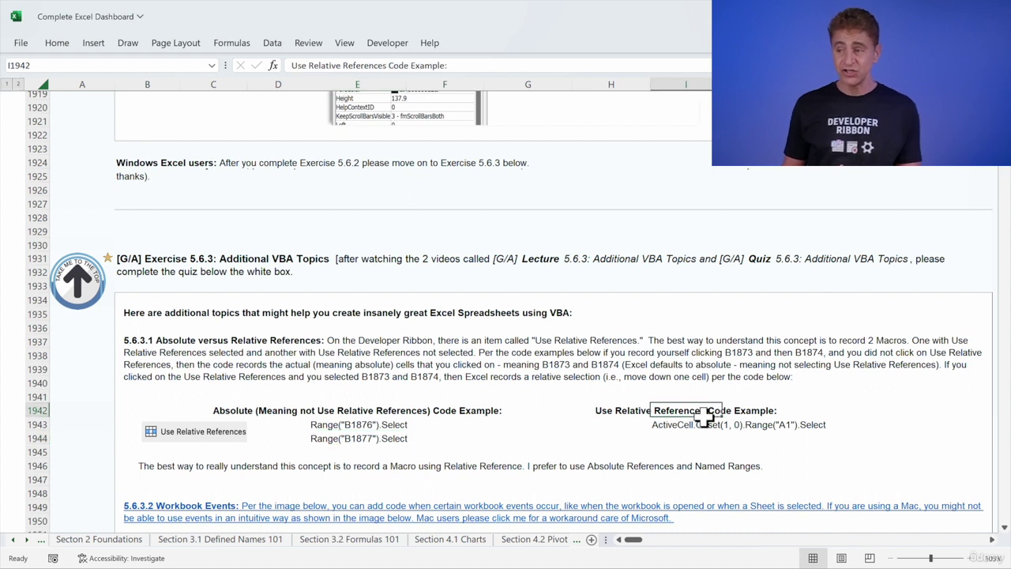
{"action": "left_click", "coordinate": [383, 46]}
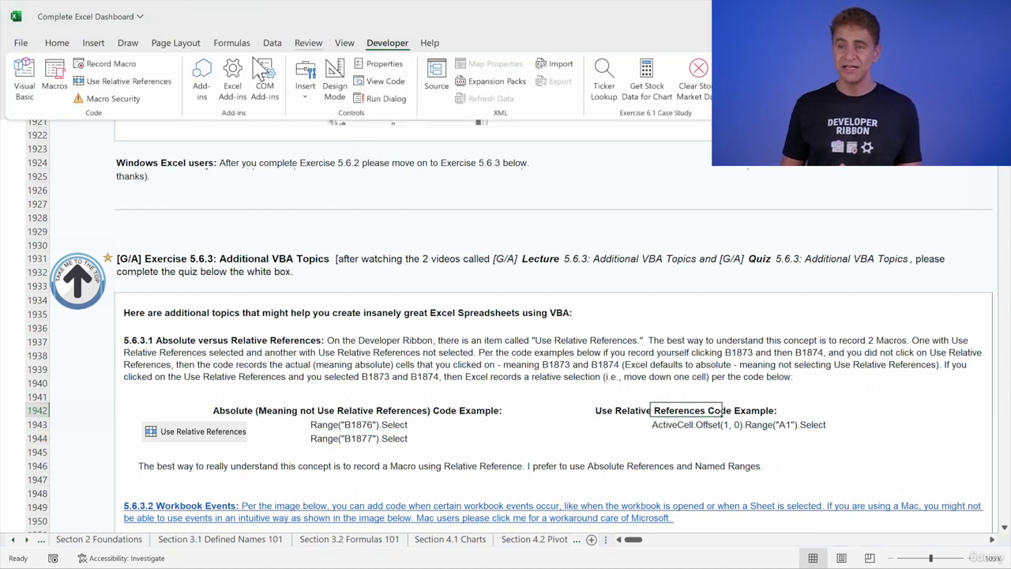
{"action": "left_click", "coordinate": [130, 82]}
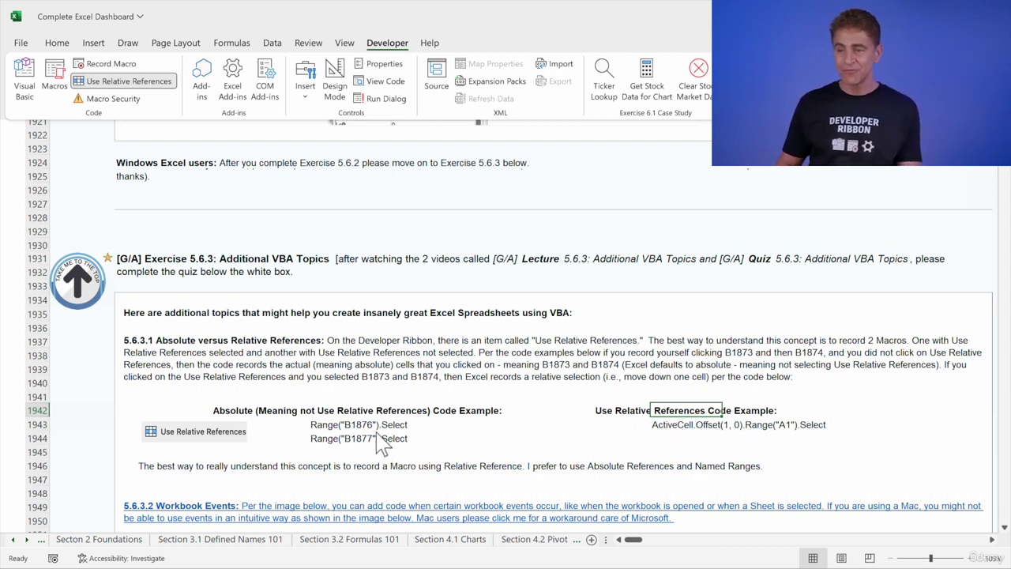
{"action": "left_click", "coordinate": [136, 82]}
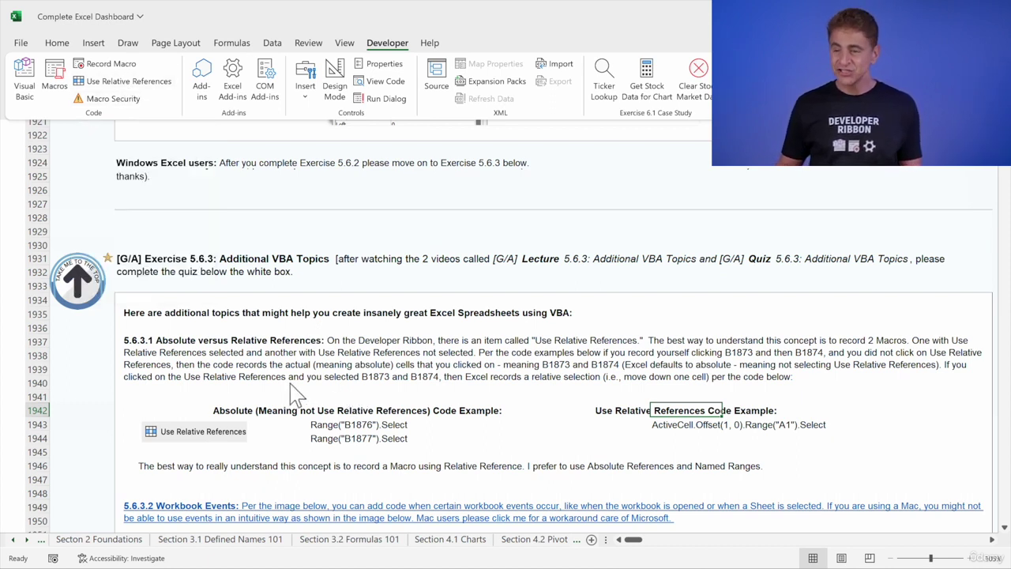
Scroll down to the 5.6.3.2 Workbook Events notes with the empty Workbook_Open editor image.
{"action": "scroll", "coordinate": [296, 394], "scroll_direction": "down", "scroll_amount": 2}
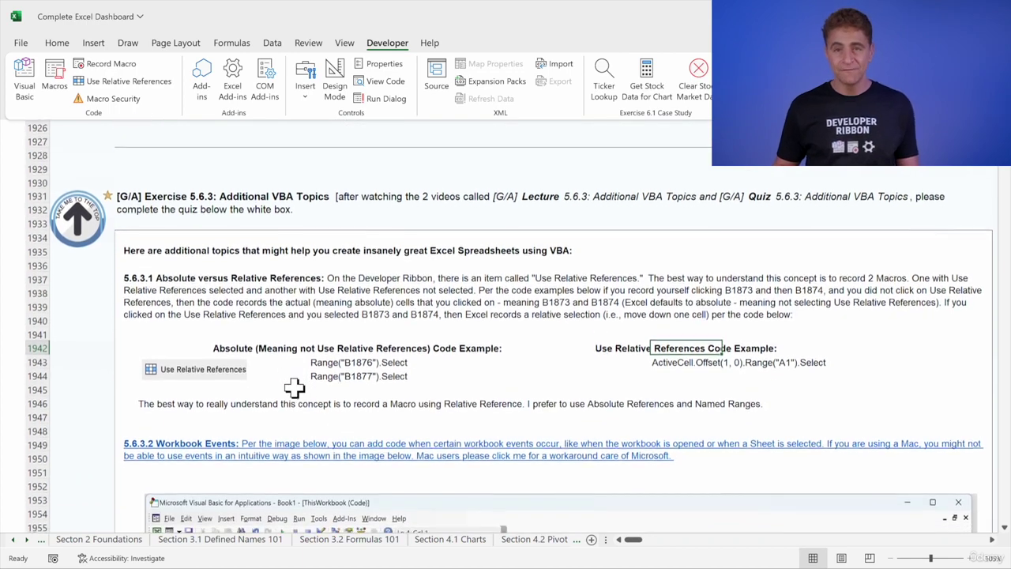
{"action": "scroll", "coordinate": [294, 387], "scroll_direction": "down", "scroll_amount": 1}
{"action": "scroll", "coordinate": [294, 387], "scroll_direction": "down", "scroll_amount": 1}
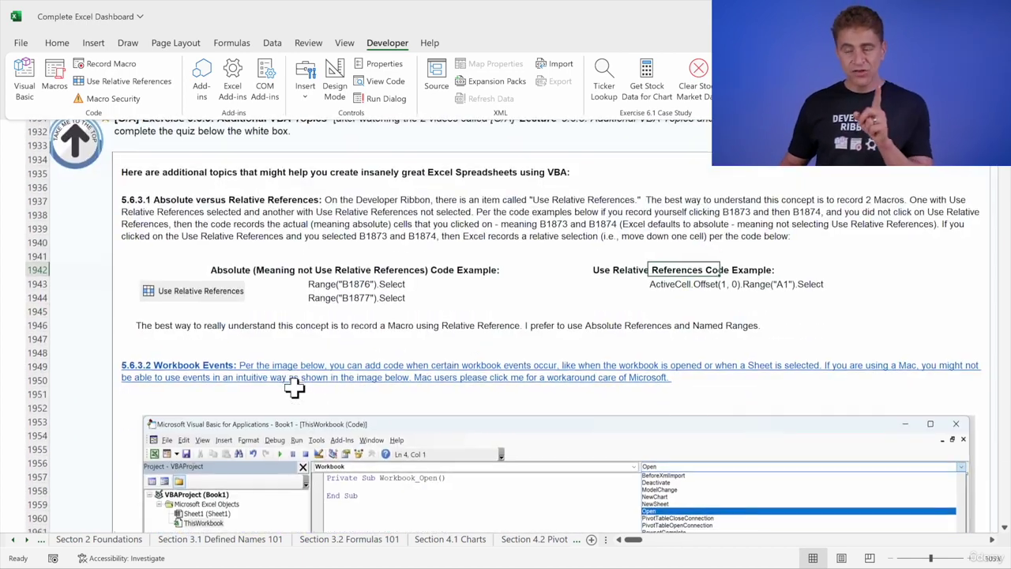
{"action": "scroll", "coordinate": [294, 387], "scroll_direction": "down", "scroll_amount": 1}
{"action": "scroll", "coordinate": [297, 393], "scroll_direction": "down", "scroll_amount": 1}
{"action": "scroll", "coordinate": [298, 399], "scroll_direction": "down", "scroll_amount": 1}
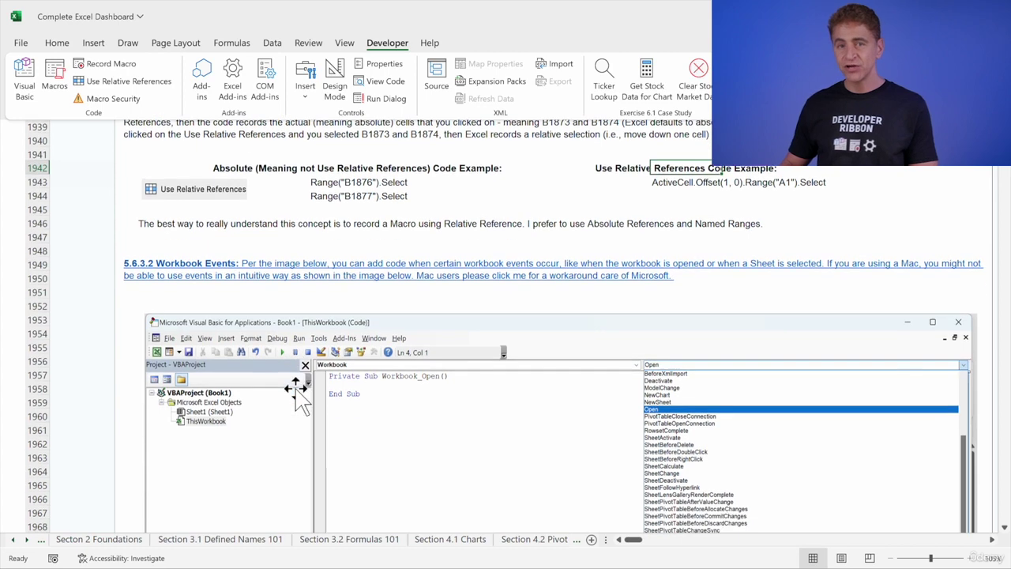
{"action": "scroll", "coordinate": [296, 395], "scroll_direction": "down", "scroll_amount": 1}
{"action": "scroll", "coordinate": [296, 394], "scroll_direction": "down", "scroll_amount": 1}
{"action": "scroll", "coordinate": [296, 394], "scroll_direction": "down", "scroll_amount": 1}
{"action": "scroll", "coordinate": [296, 394], "scroll_direction": "right", "scroll_amount": 2}
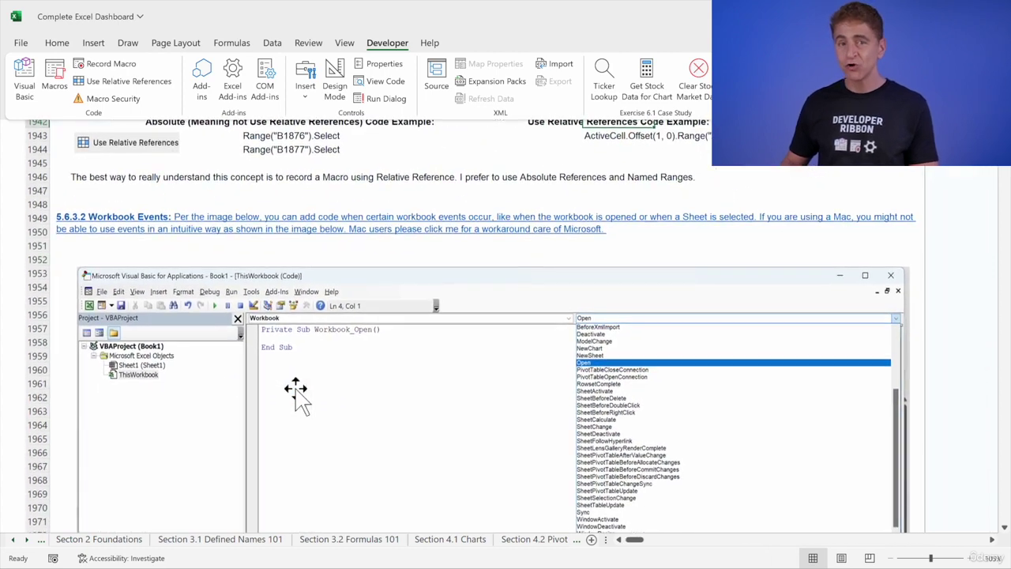
{"action": "scroll", "coordinate": [296, 395], "scroll_direction": "down", "scroll_amount": 1}
{"action": "scroll", "coordinate": [296, 395], "scroll_direction": "left", "scroll_amount": 1}
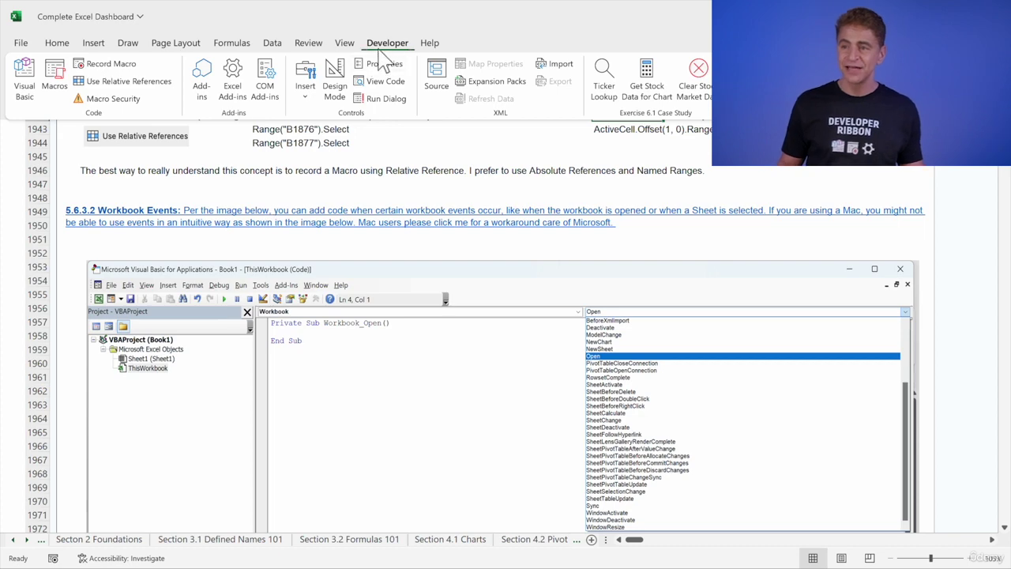
In the VBA editor, open ThisWorkbook's code module from Microsoft Excel Objects in the Project Explorer.
{"action": "left_click", "coordinate": [25, 85]}
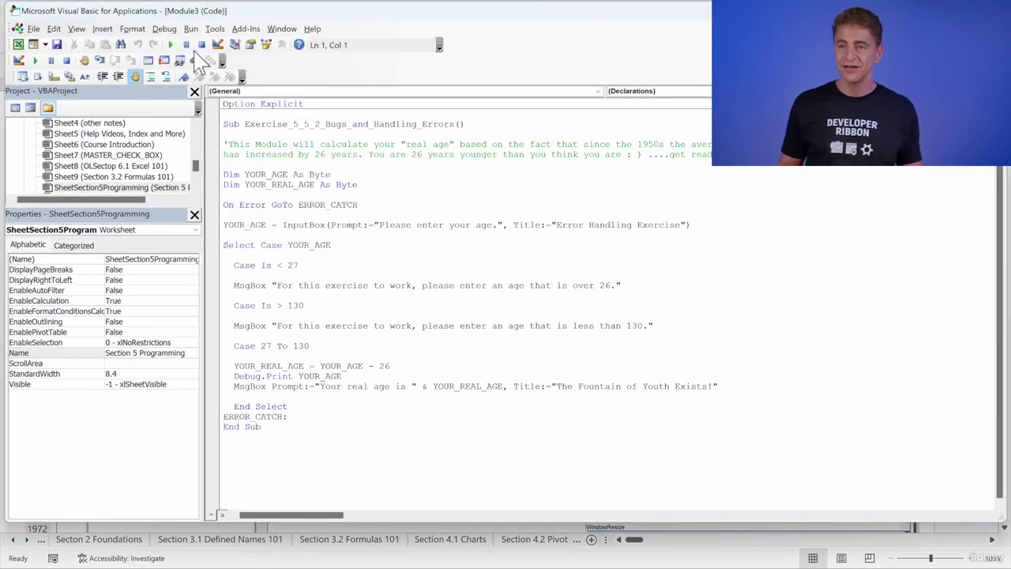
{"action": "left_click", "coordinate": [196, 190]}
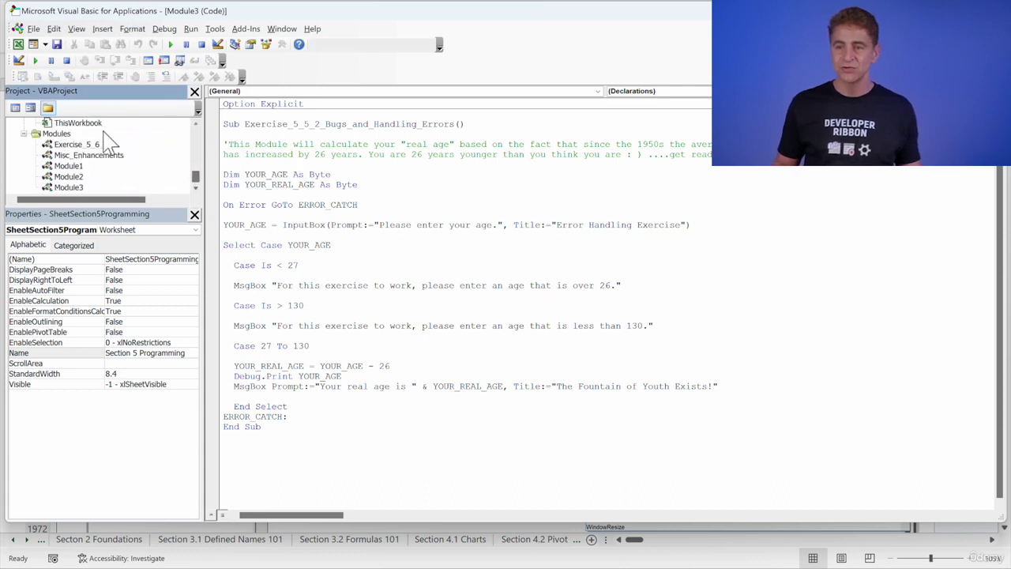
{"action": "left_click", "coordinate": [78, 123]}
{"action": "left_click_drag", "start_coordinate": [198, 183], "coordinate": [197, 126]}
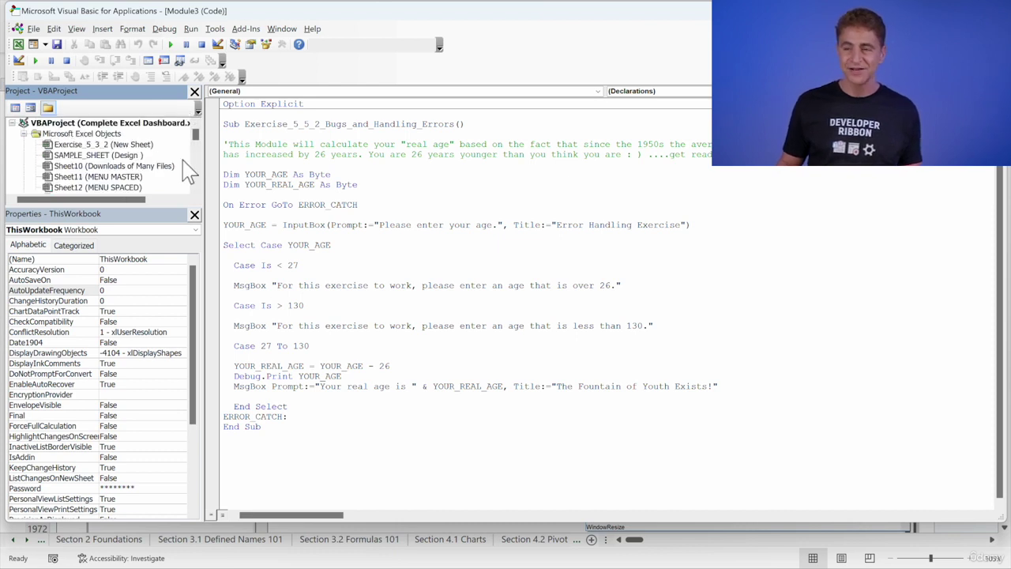
{"action": "scroll", "coordinate": [200, 177], "scroll_direction": "down", "scroll_amount": 3}
{"action": "scroll", "coordinate": [200, 177], "scroll_direction": "down", "scroll_amount": 2}
{"action": "scroll", "coordinate": [199, 179], "scroll_direction": "down", "scroll_amount": 2}
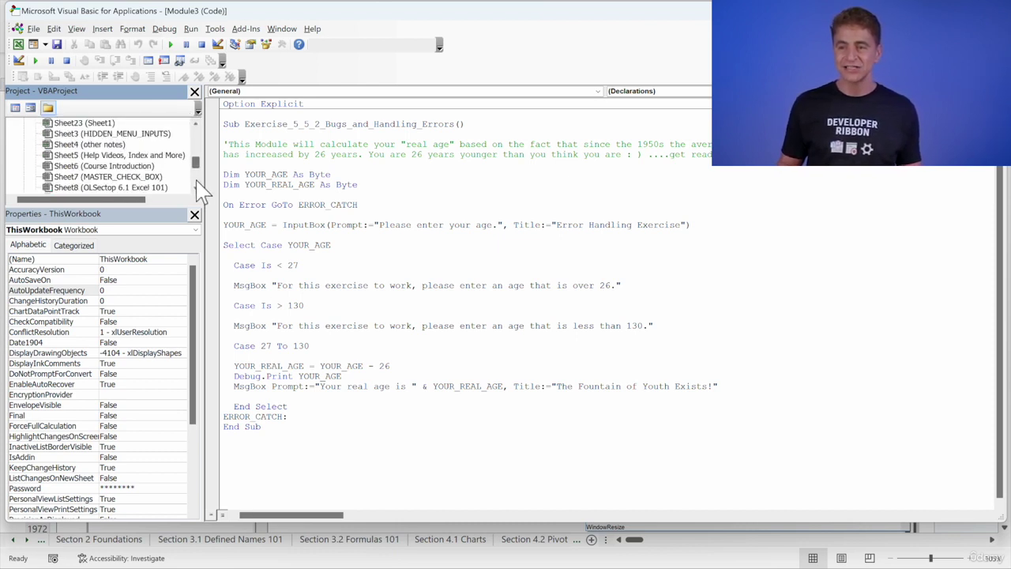
{"action": "scroll", "coordinate": [199, 180], "scroll_direction": "down", "scroll_amount": 3}
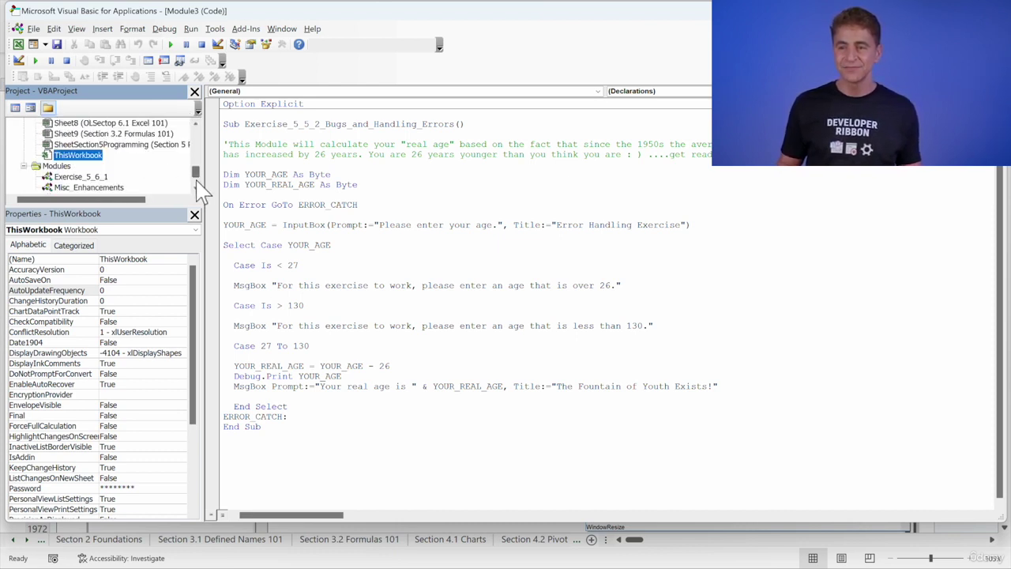
{"action": "double_click", "coordinate": [86, 156]}
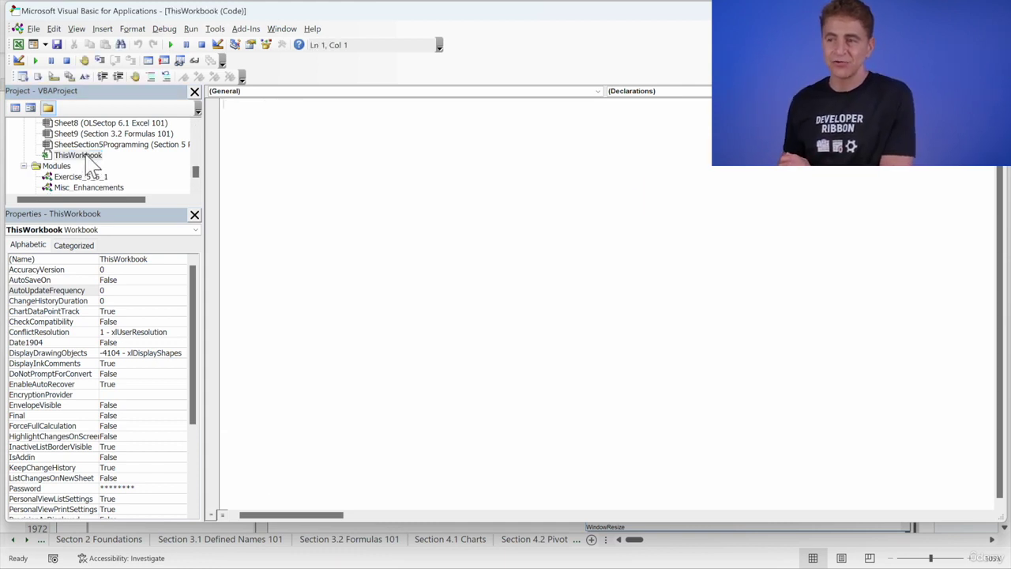
Choose Workbook in the Object list to insert an empty Workbook_Open procedure, then browse the workbook events.
{"action": "left_click", "coordinate": [597, 92]}
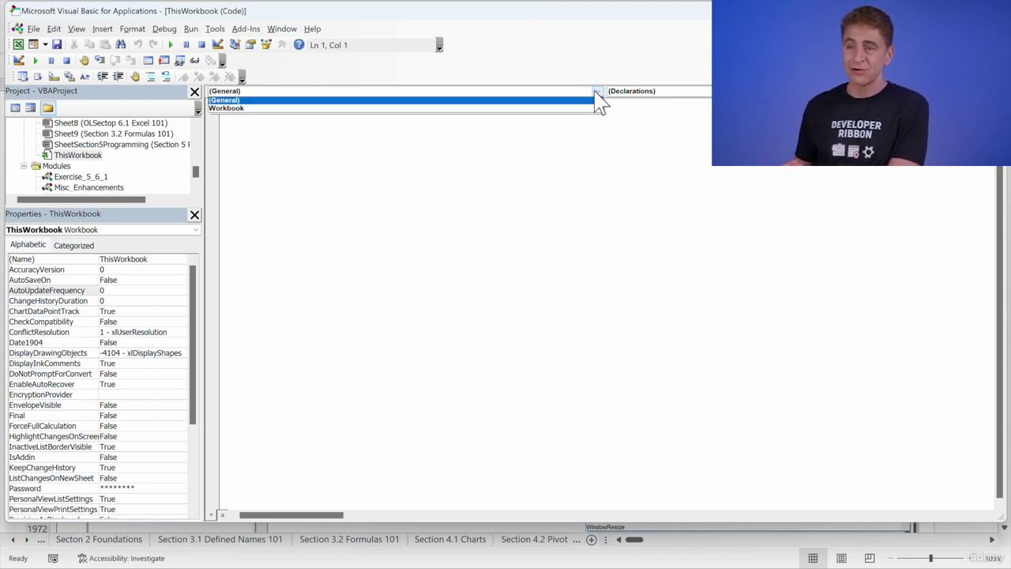
{"action": "left_click", "coordinate": [559, 110]}
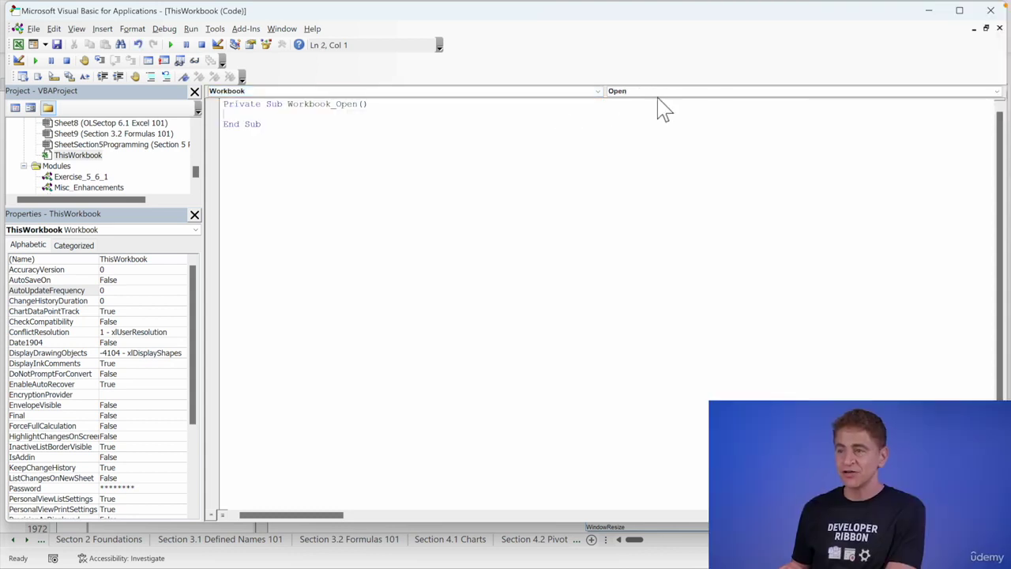
{"action": "left_click", "coordinate": [657, 95]}
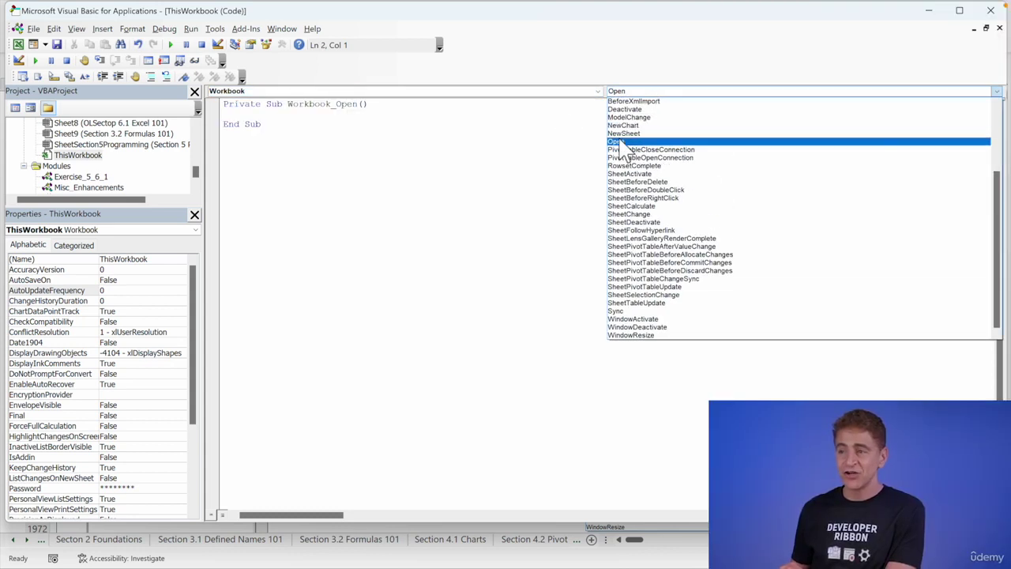
{"action": "left_click", "coordinate": [621, 142]}
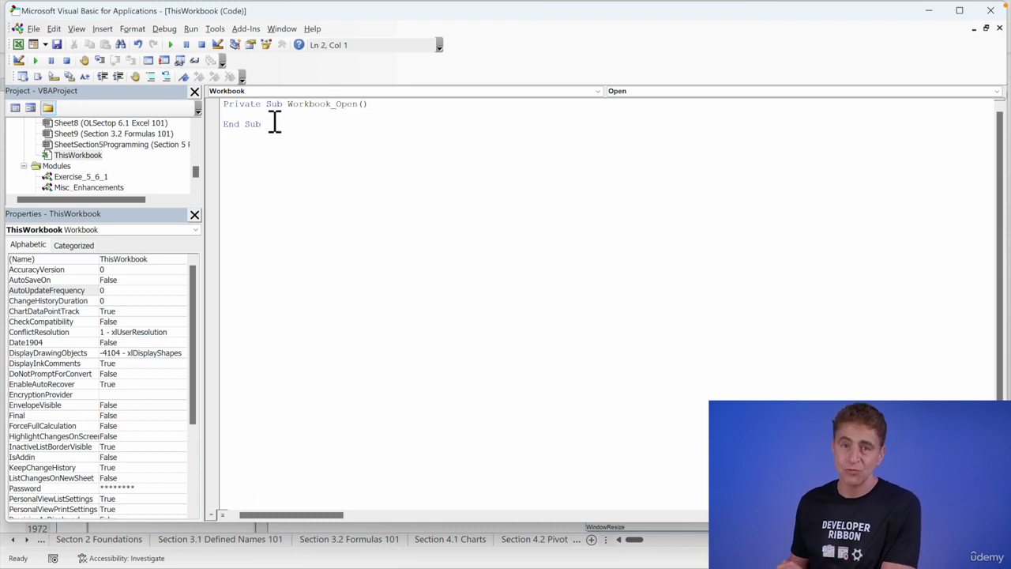
{"action": "left_click", "coordinate": [665, 93]}
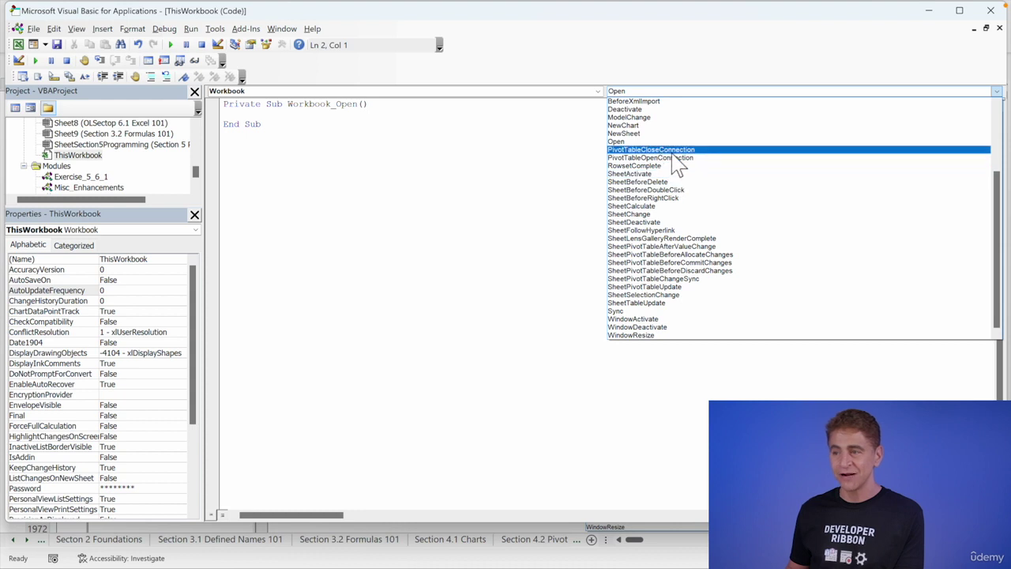
{"action": "left_click", "coordinate": [476, 130]}
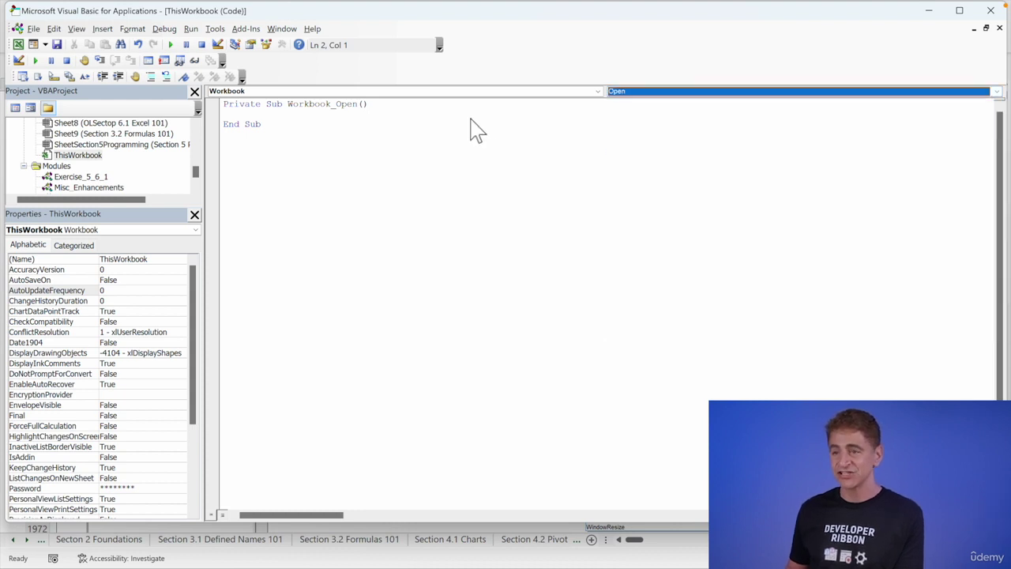
{"action": "left_click", "coordinate": [254, 124]}
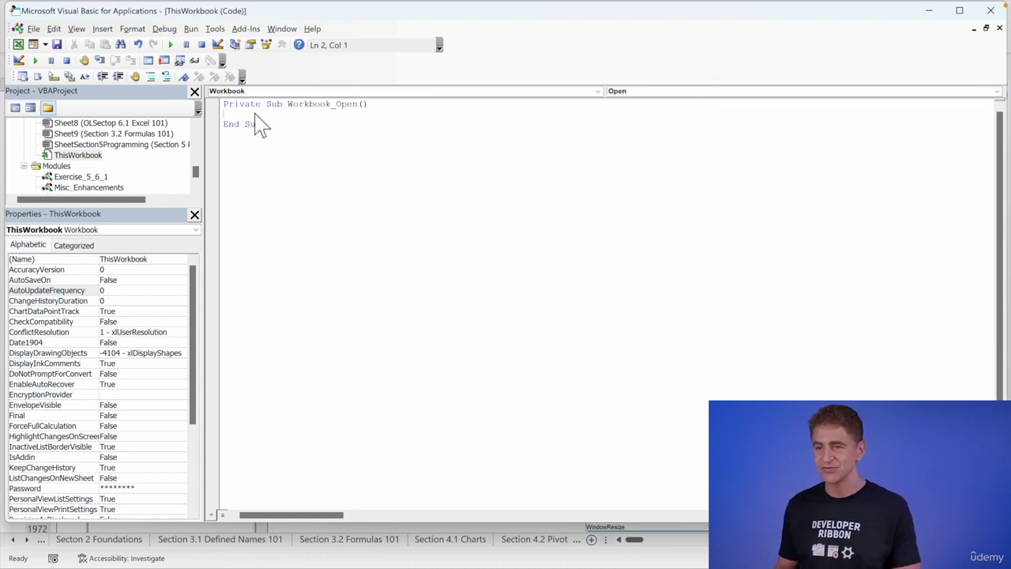
Open the SheetSection5Programming code and choose Worksheet to insert Worksheet_SelectionChange.
{"action": "double_click", "coordinate": [109, 146]}
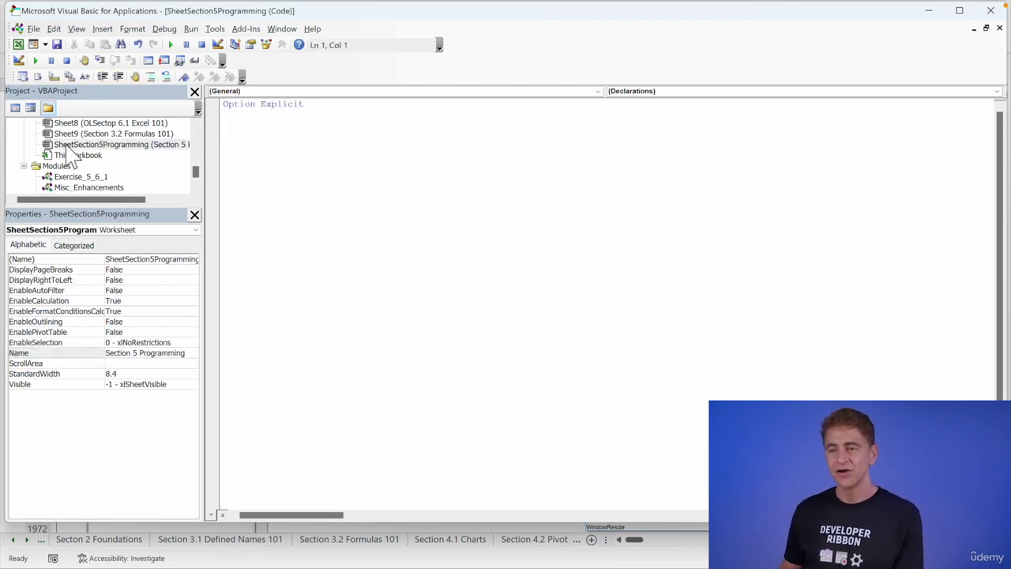
{"action": "left_click", "coordinate": [553, 98]}
{"action": "left_click", "coordinate": [509, 111]}
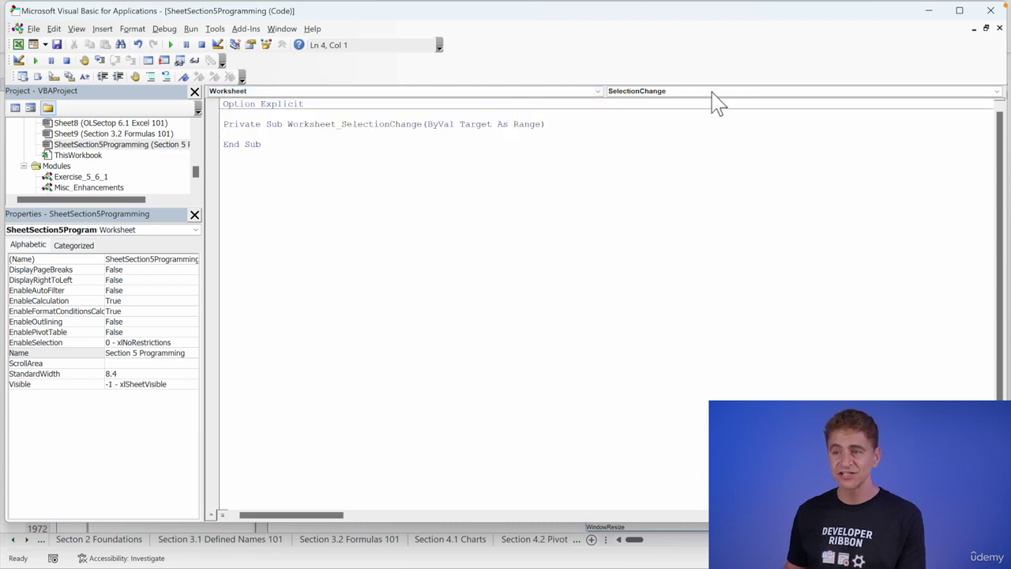
Browse the worksheet events and objects lists, leaving Worksheet_SelectionChange in place.
{"action": "left_click", "coordinate": [713, 96]}
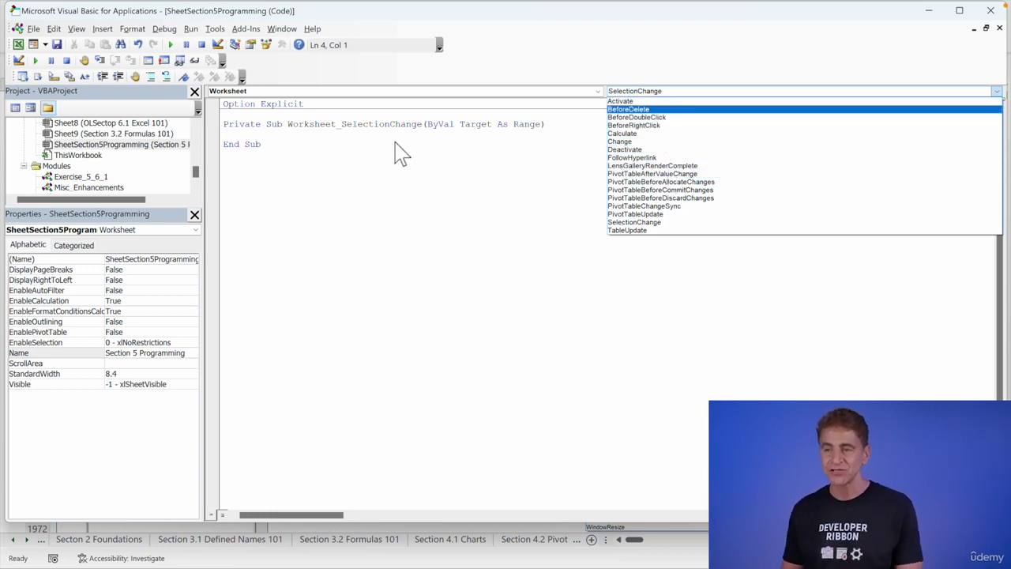
{"action": "left_click", "coordinate": [357, 152]}
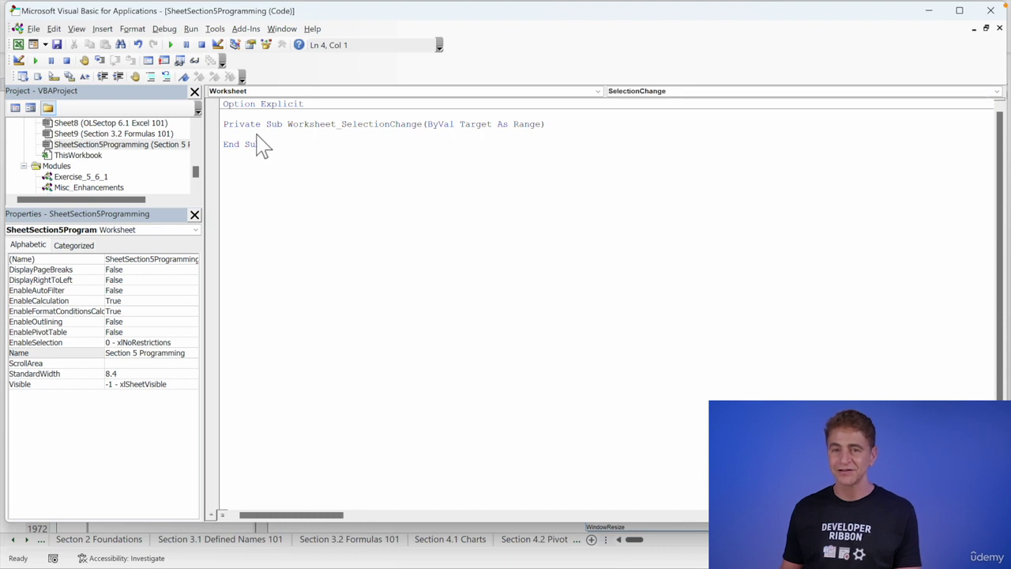
{"action": "left_click", "coordinate": [347, 103]}
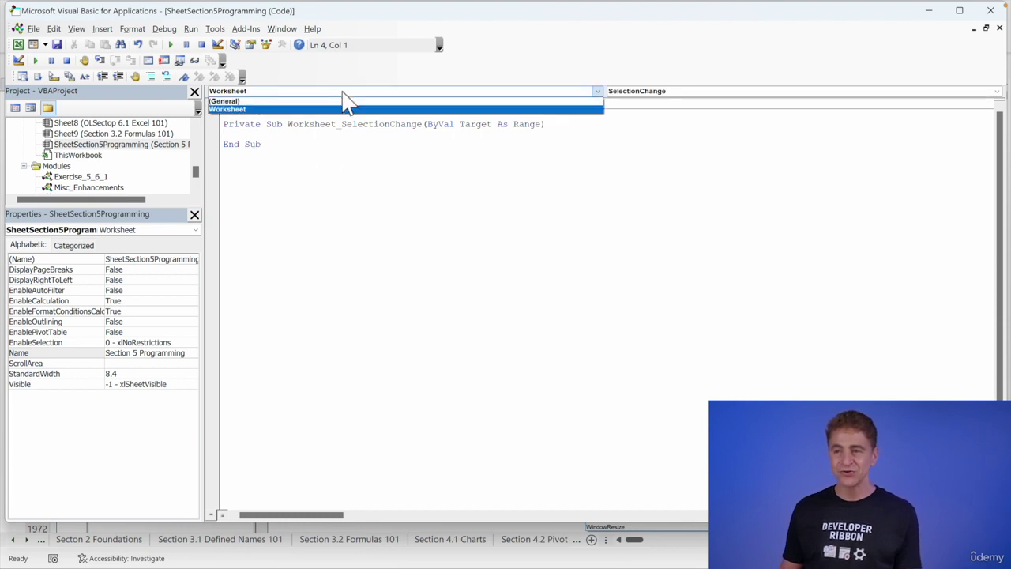
{"action": "left_click", "coordinate": [327, 112]}
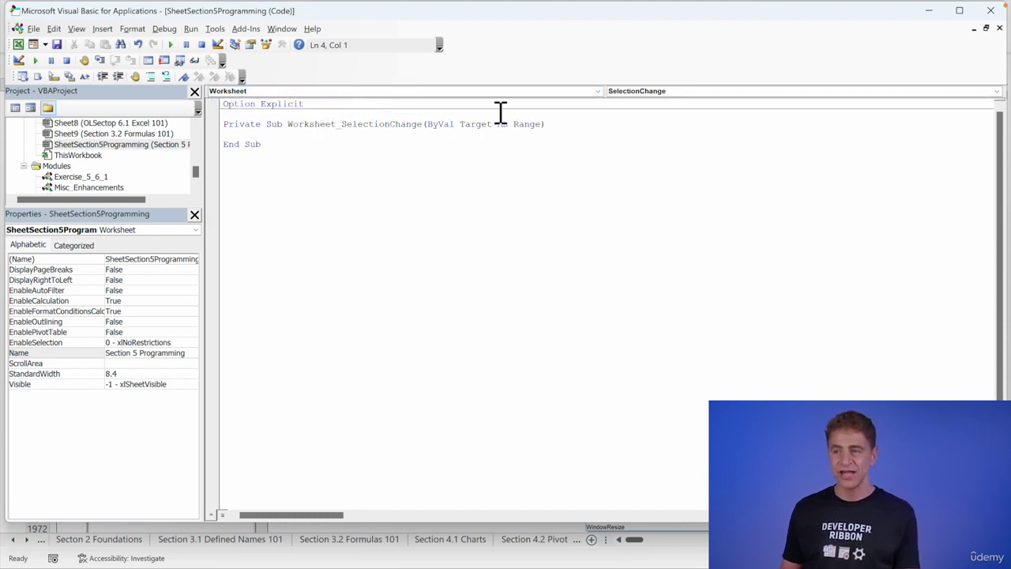
{"action": "left_click", "coordinate": [660, 90]}
{"action": "left_click", "coordinate": [483, 194]}
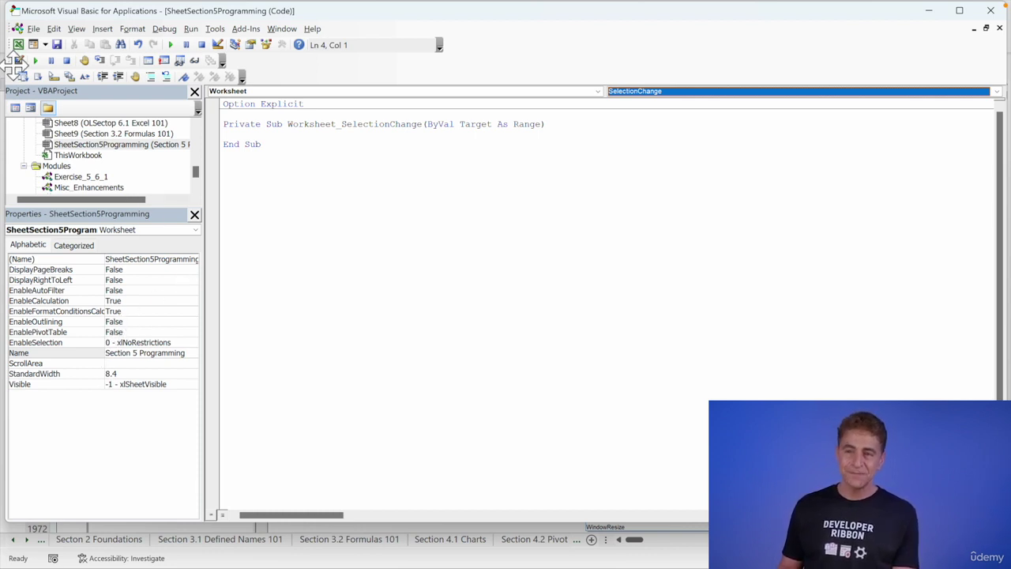
Switch back to the workbook and scroll to the 5.6.3.3 Turn On Option Explicit notes.
{"action": "left_click", "coordinate": [18, 44]}
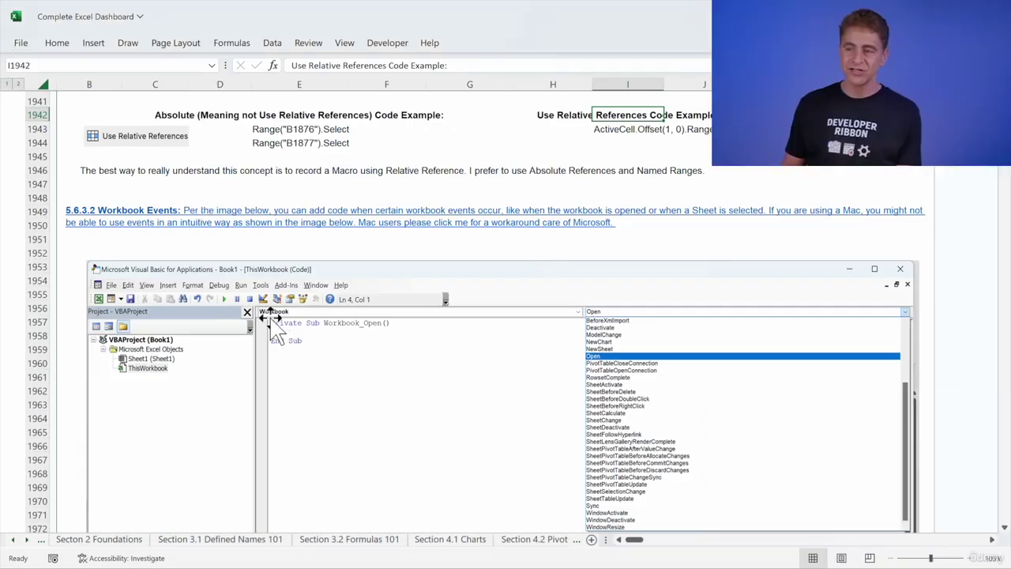
{"action": "scroll", "coordinate": [271, 312], "scroll_direction": "down", "scroll_amount": 3}
{"action": "scroll", "coordinate": [271, 312], "scroll_direction": "down", "scroll_amount": 2}
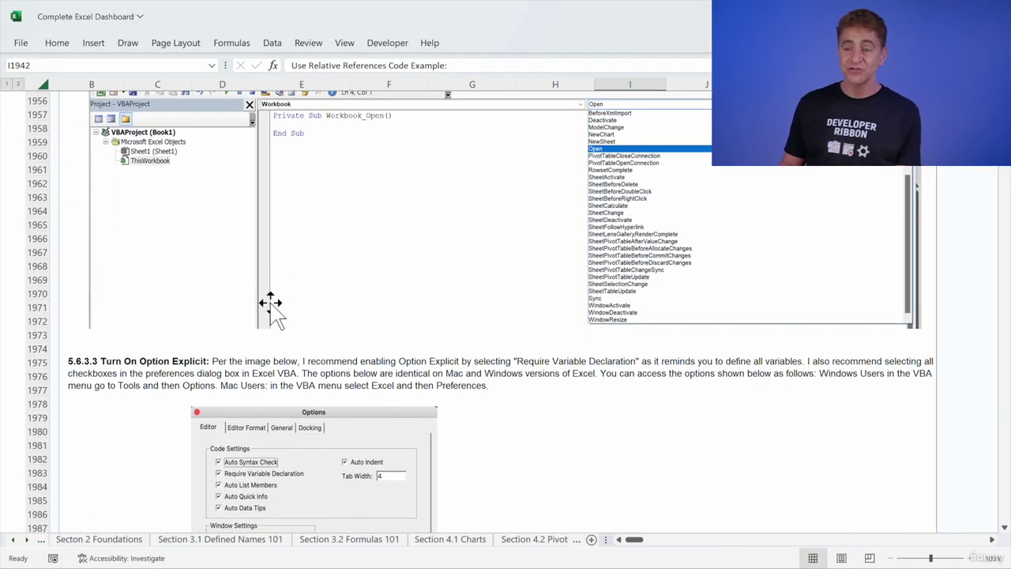
{"action": "scroll", "coordinate": [271, 312], "scroll_direction": "down", "scroll_amount": 2}
{"action": "scroll", "coordinate": [271, 302], "scroll_direction": "down", "scroll_amount": 1}
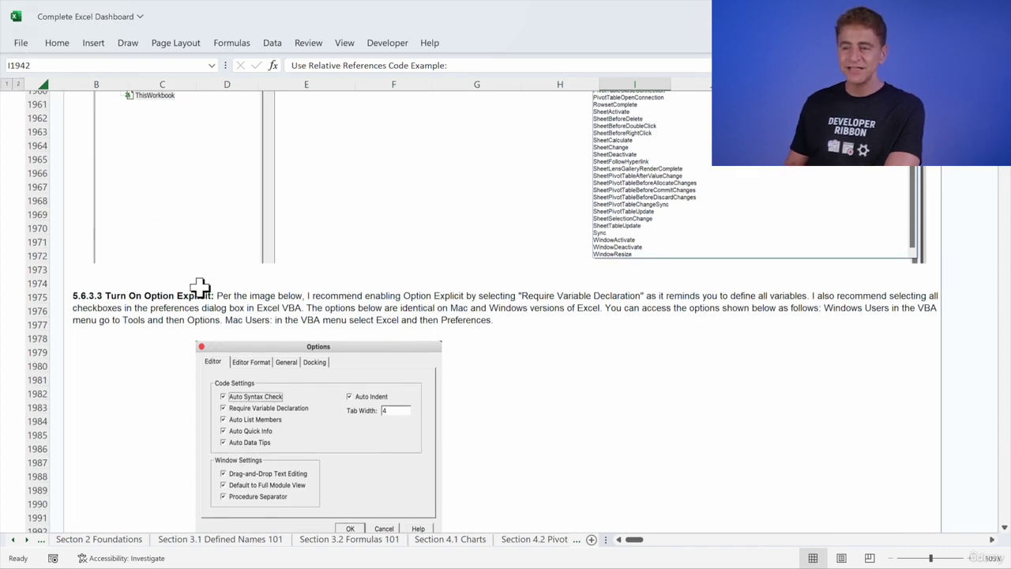
{"action": "scroll", "coordinate": [199, 288], "scroll_direction": "down", "scroll_amount": 5}
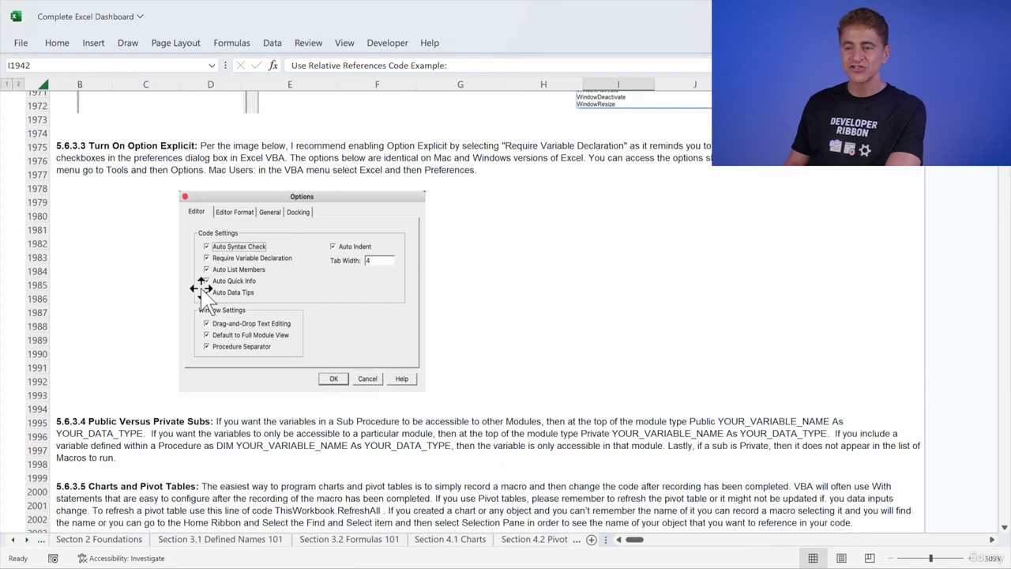
{"action": "scroll", "coordinate": [201, 288], "scroll_direction": "down", "scroll_amount": 2}
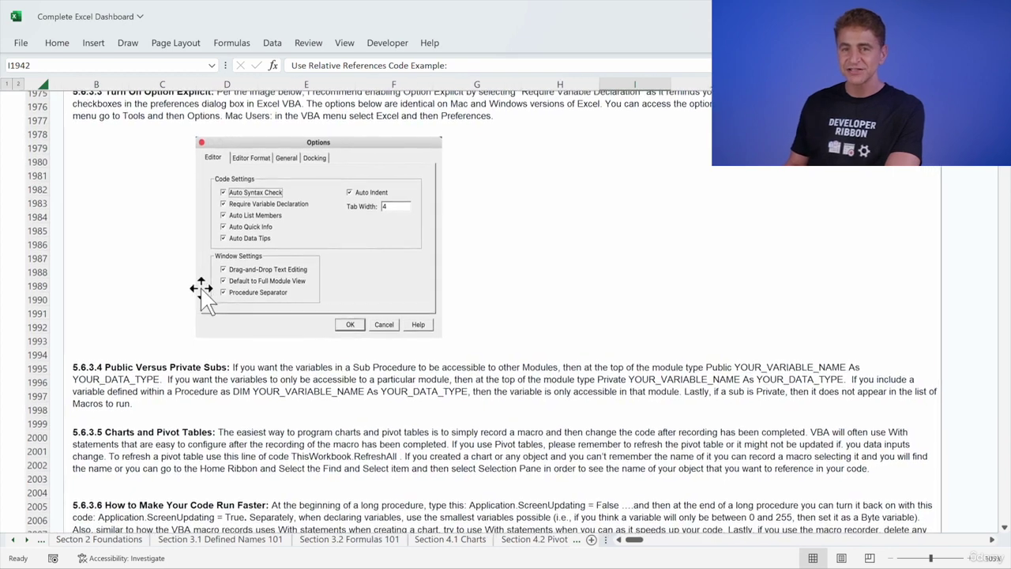
{"action": "scroll", "coordinate": [200, 291], "scroll_direction": "left", "scroll_amount": 2}
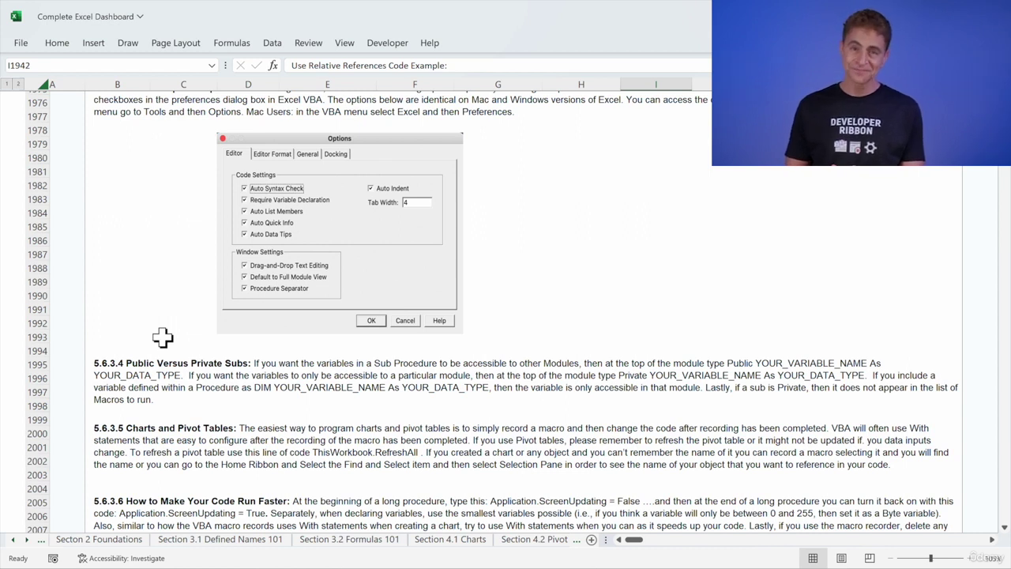
Scroll down to sections 5.6.3.7 compatibility check and 5.6.3.8 Helpful Code Snippets Sorted Alphabetically.
{"action": "scroll", "coordinate": [162, 337], "scroll_direction": "down", "scroll_amount": 2}
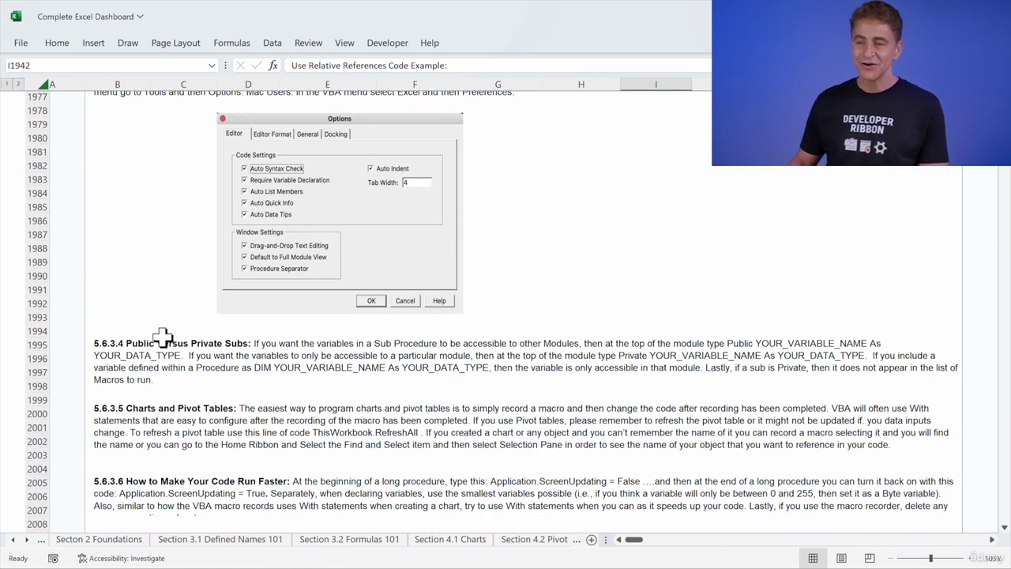
{"action": "scroll", "coordinate": [161, 337], "scroll_direction": "down", "scroll_amount": 2}
{"action": "scroll", "coordinate": [162, 337], "scroll_direction": "down", "scroll_amount": 1}
{"action": "scroll", "coordinate": [162, 337], "scroll_direction": "down", "scroll_amount": 1}
{"action": "scroll", "coordinate": [162, 337], "scroll_direction": "right", "scroll_amount": 2}
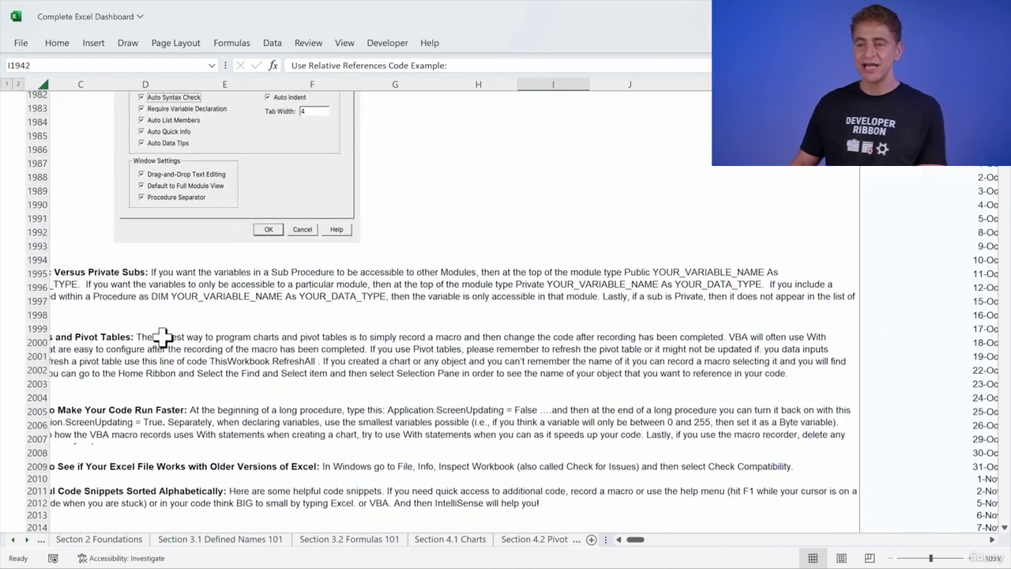
{"action": "scroll", "coordinate": [162, 337], "scroll_direction": "right", "scroll_amount": 2}
{"action": "scroll", "coordinate": [162, 338], "scroll_direction": "left", "scroll_amount": 3}
{"action": "scroll", "coordinate": [162, 337], "scroll_direction": "down", "scroll_amount": 1}
{"action": "scroll", "coordinate": [162, 337], "scroll_direction": "left", "scroll_amount": 2}
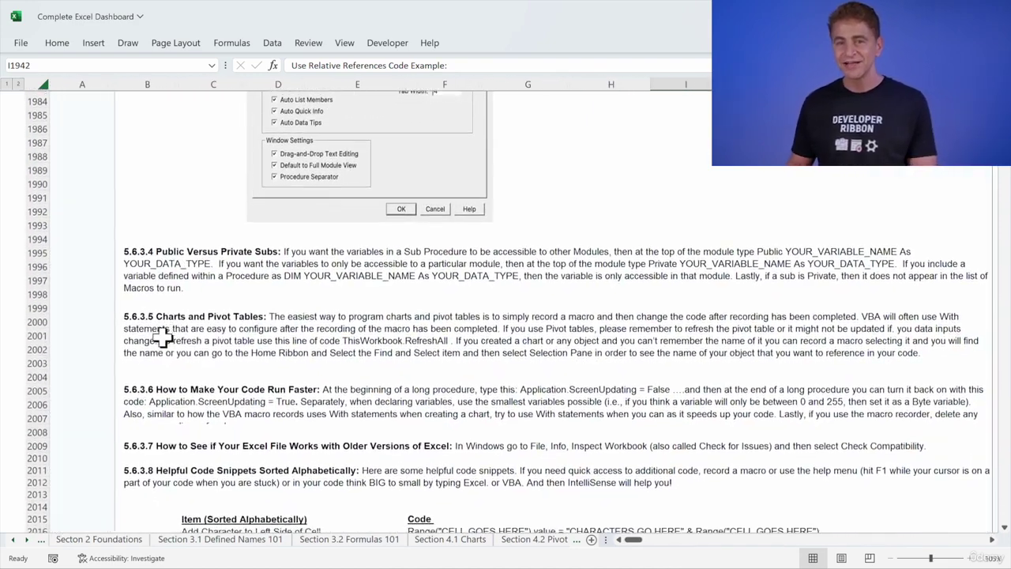
{"action": "scroll", "coordinate": [169, 338], "scroll_direction": "down", "scroll_amount": 1}
{"action": "scroll", "coordinate": [165, 366], "scroll_direction": "right", "scroll_amount": 1}
{"action": "scroll", "coordinate": [165, 365], "scroll_direction": "right", "scroll_amount": 1}
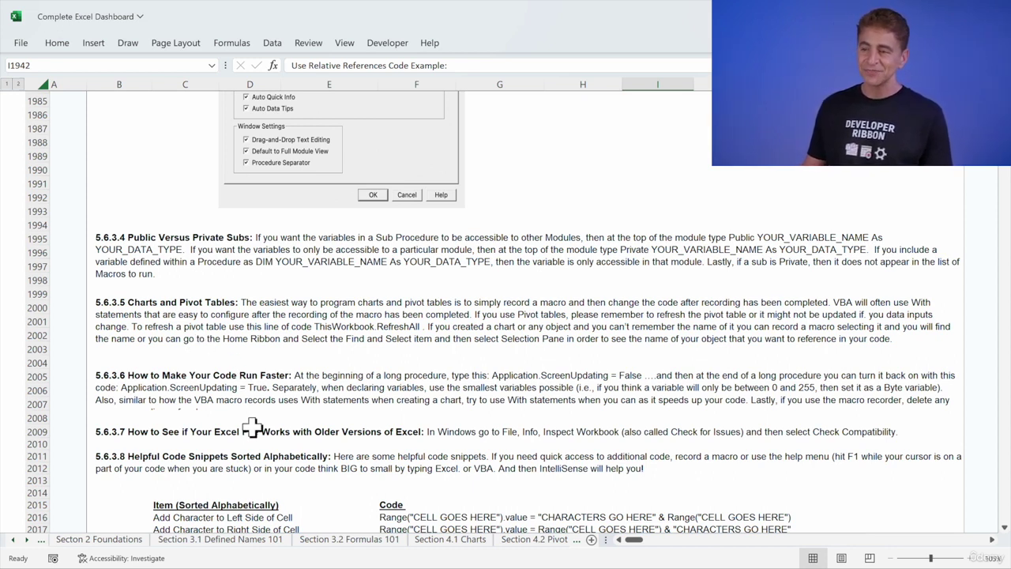
{"action": "left_click", "coordinate": [297, 401]}
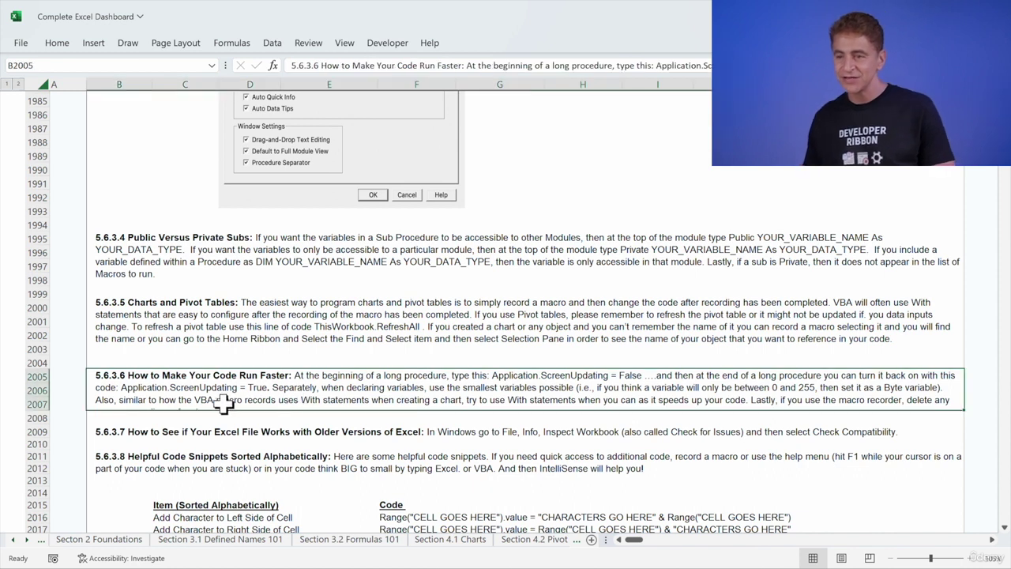
{"action": "left_click", "coordinate": [184, 316]}
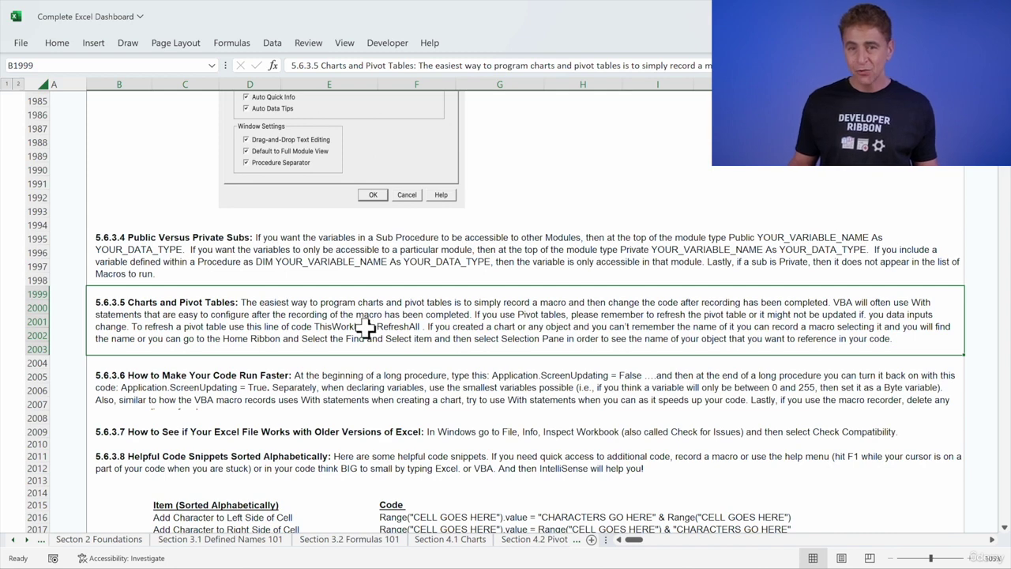
{"action": "left_click", "coordinate": [59, 44]}
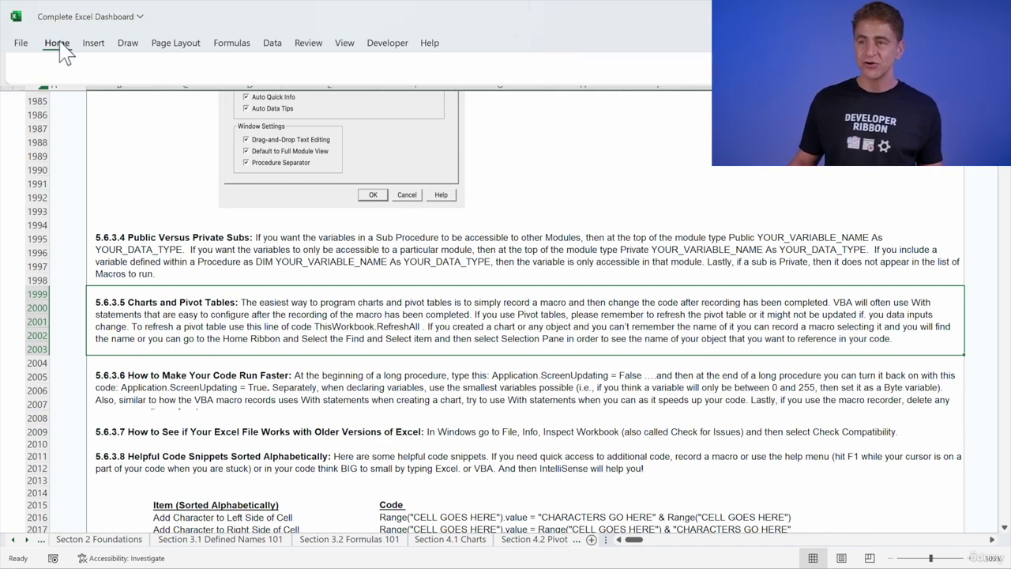
{"action": "left_click", "coordinate": [890, 89]}
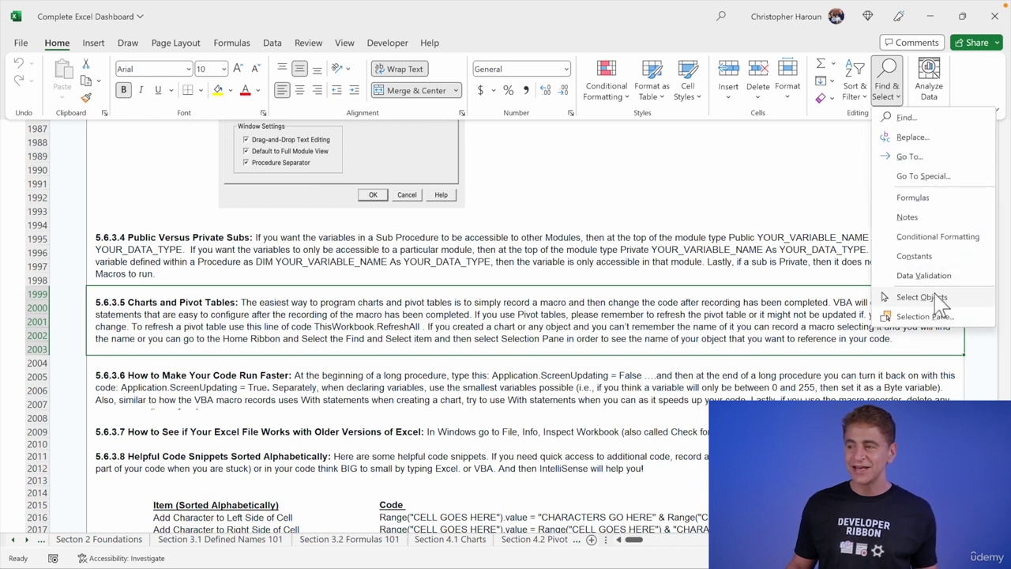
{"action": "left_click", "coordinate": [924, 317]}
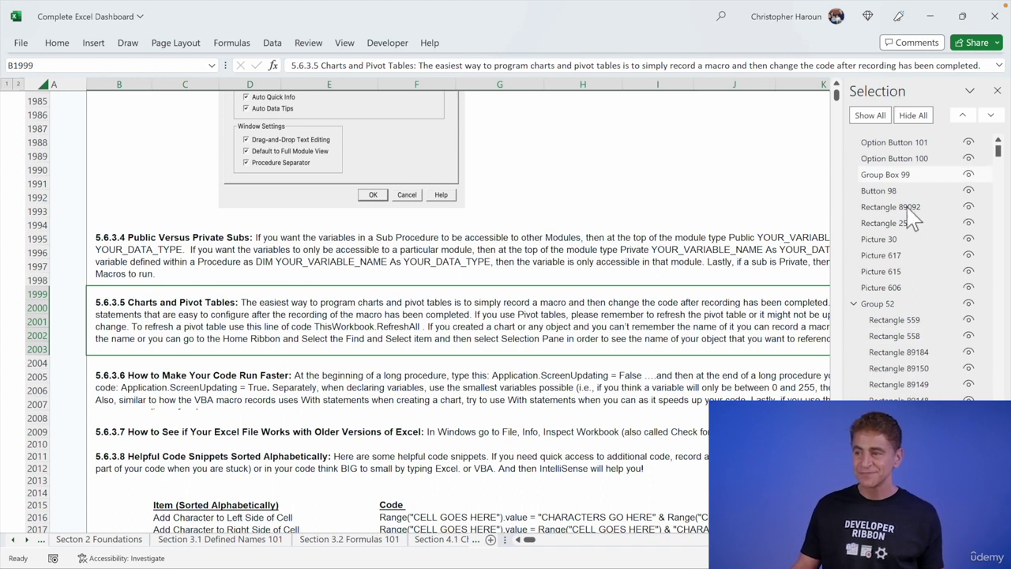
{"action": "left_click", "coordinate": [853, 303]}
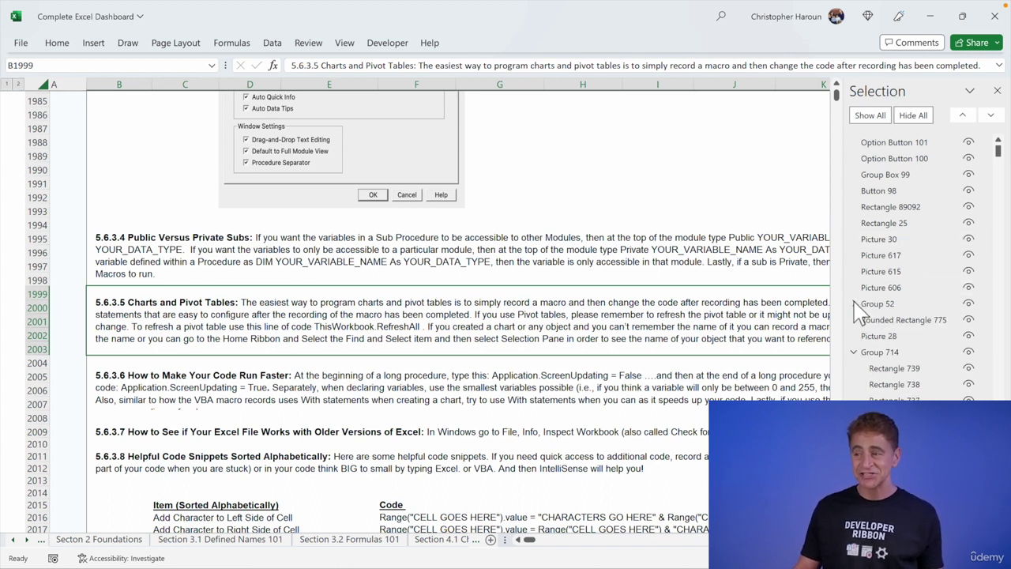
{"action": "left_click", "coordinate": [996, 92]}
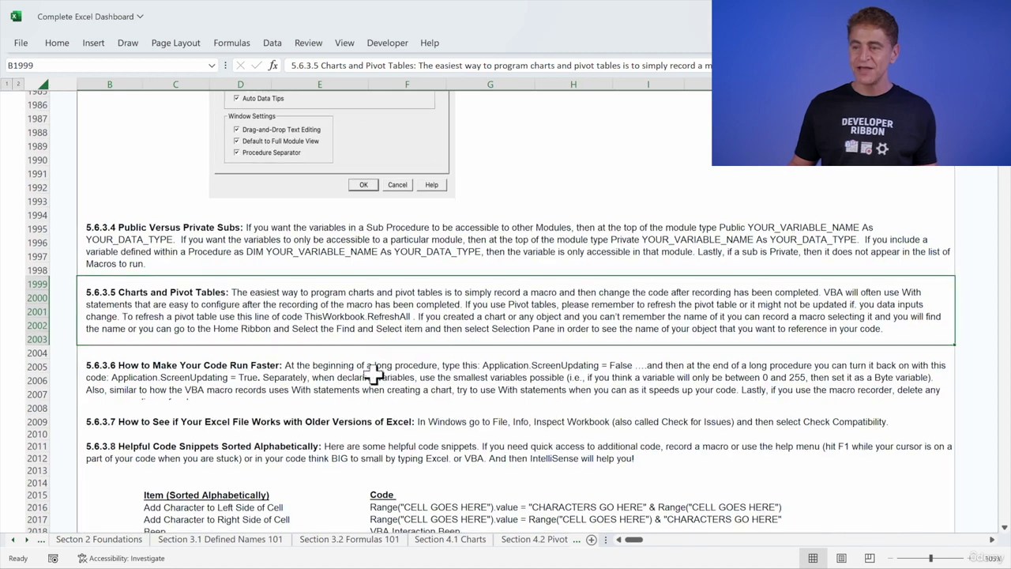
Select rows 2005–2009 and enlarge row 2007 so the full 5.6.3.6 tip shows.
{"action": "mouse_move", "coordinate": [355, 375]}
{"action": "left_mouse_down"}
{"action": "mouse_move", "coordinate": [354, 408]}
{"action": "mouse_move", "coordinate": [354, 399]}
{"action": "left_mouse_up"}
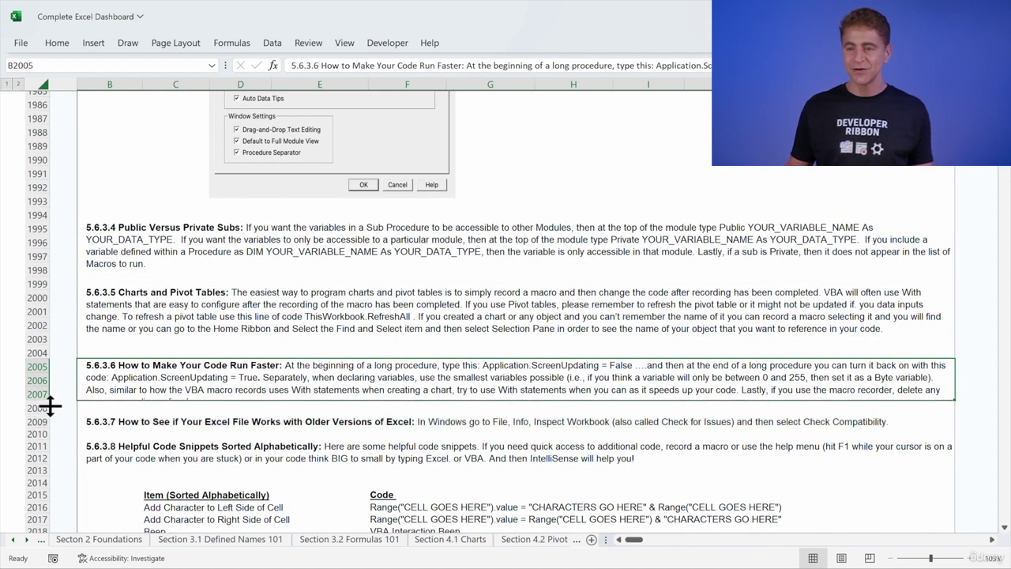
{"action": "left_click_drag", "start_coordinate": [49, 406], "coordinate": [50, 414]}
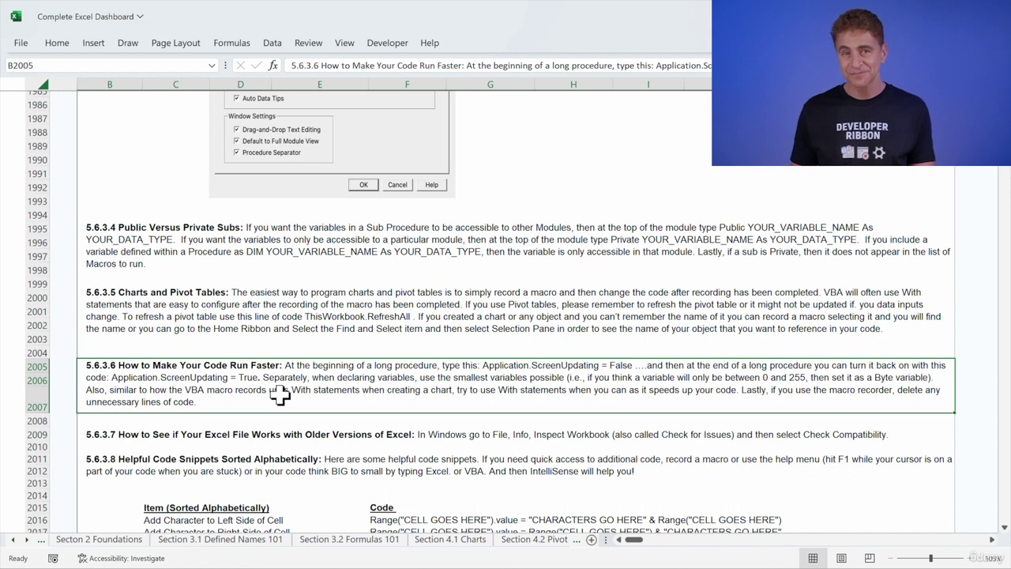
Select cell B2008 with the compatibility tip, then bring up the File view's Home page.
{"action": "left_click", "coordinate": [260, 437]}
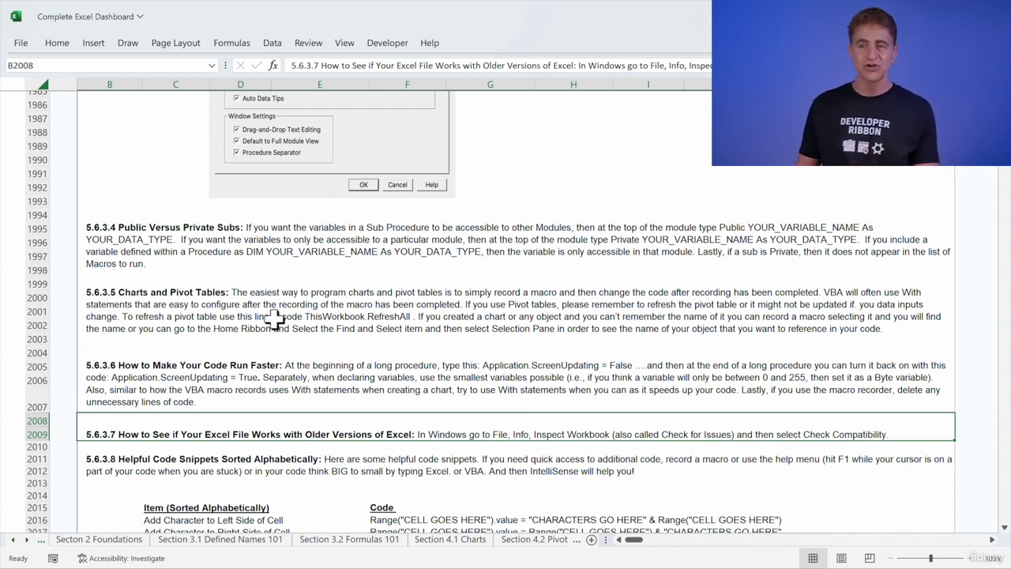
{"action": "left_click", "coordinate": [21, 44]}
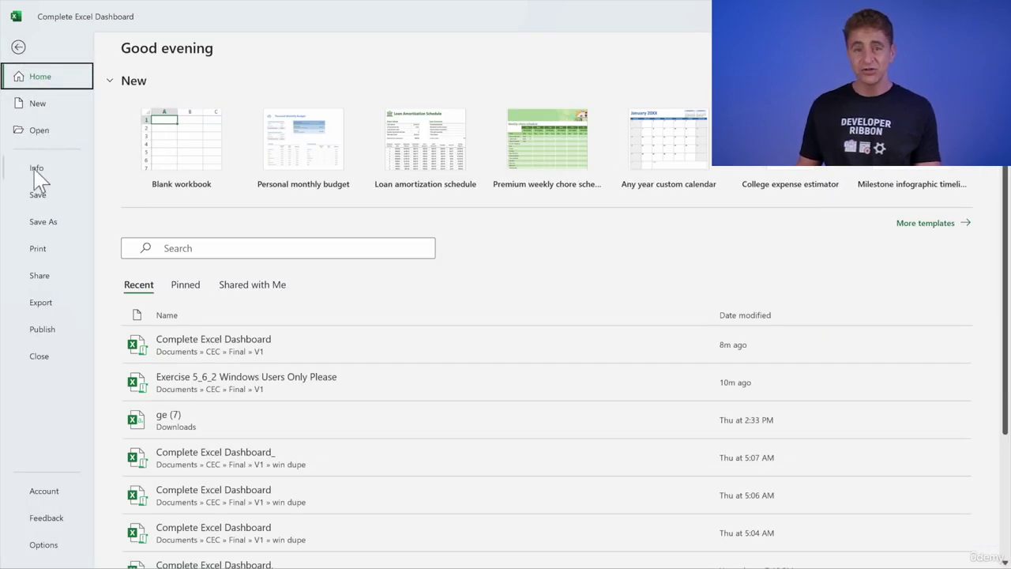
Show the Check Compatibility option on the Info page, then return to the worksheet notes.
{"action": "left_click", "coordinate": [36, 172]}
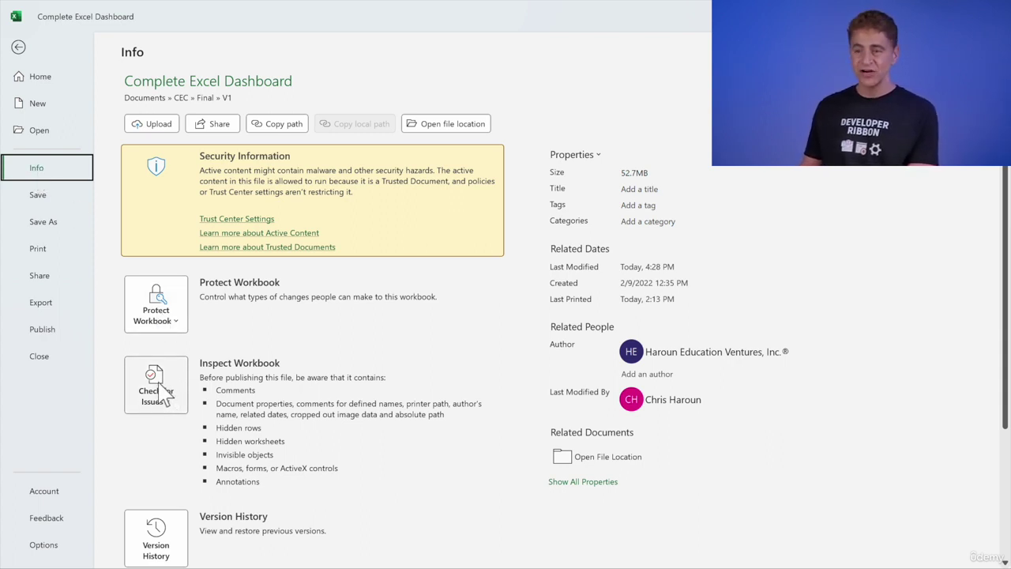
{"action": "left_click", "coordinate": [163, 400]}
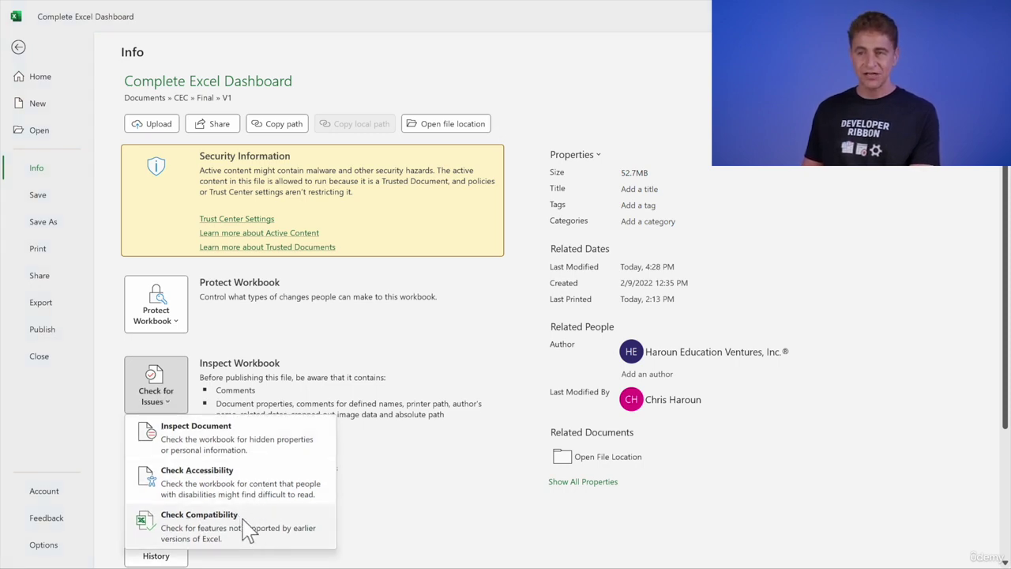
{"action": "key", "text": "Escape"}
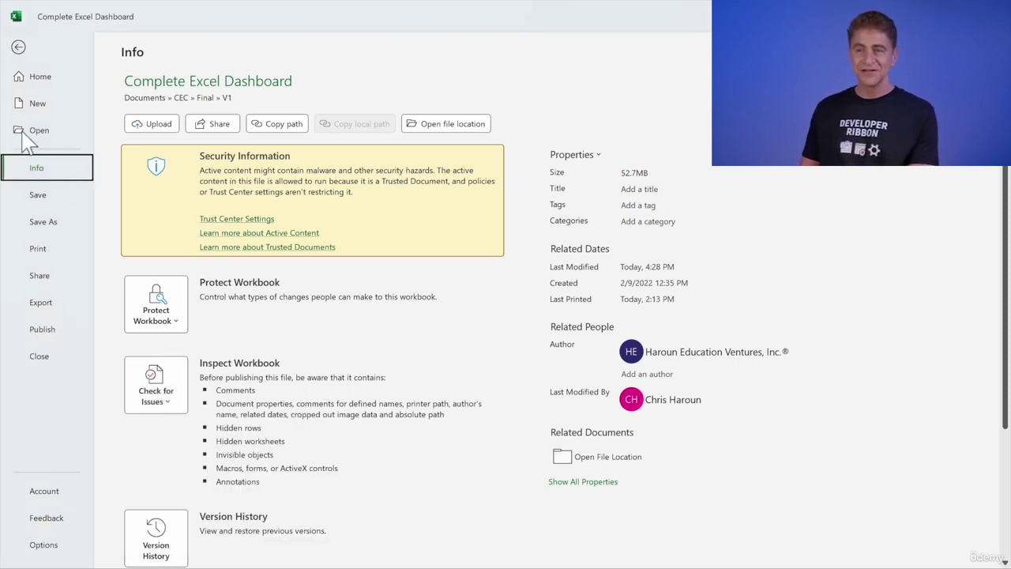
{"action": "left_click", "coordinate": [18, 47]}
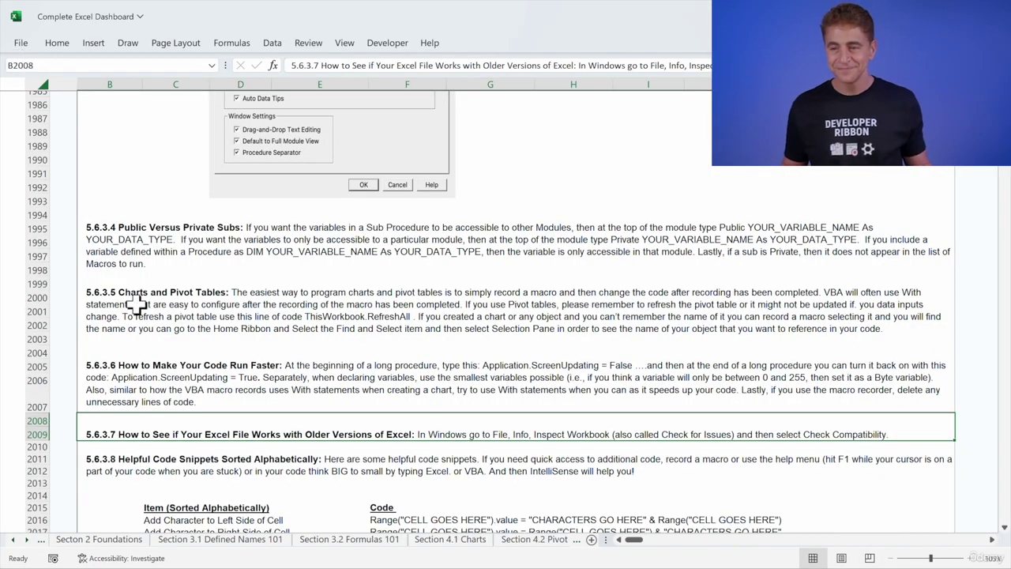
Select the C2016 Add Character to Left Side snippet, then scroll back to the Exercise 5.6.3 heading.
{"action": "scroll", "coordinate": [136, 302], "scroll_direction": "down", "scroll_amount": 1}
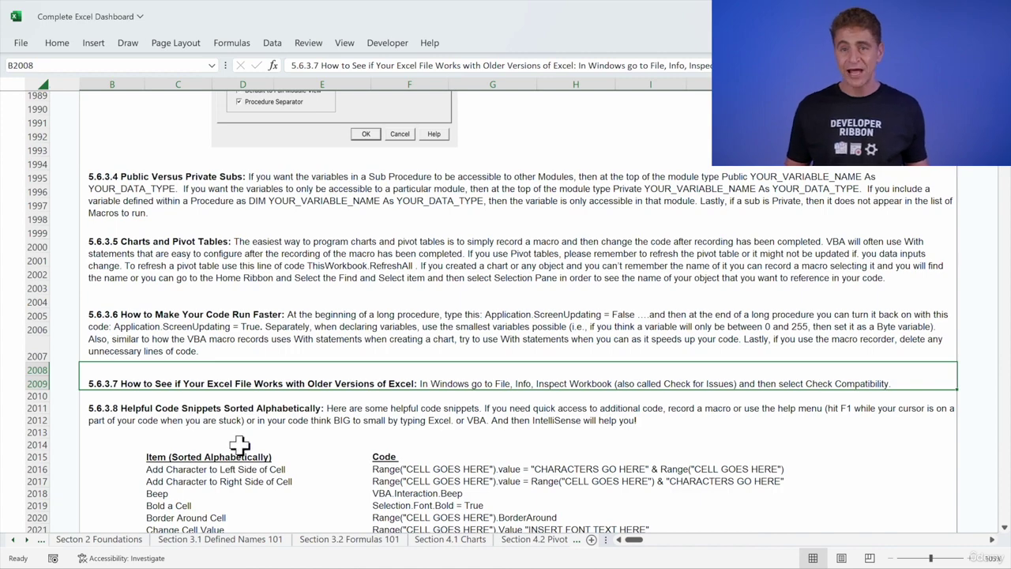
{"action": "scroll", "coordinate": [239, 443], "scroll_direction": "down", "scroll_amount": 1}
{"action": "scroll", "coordinate": [239, 442], "scroll_direction": "down", "scroll_amount": 2}
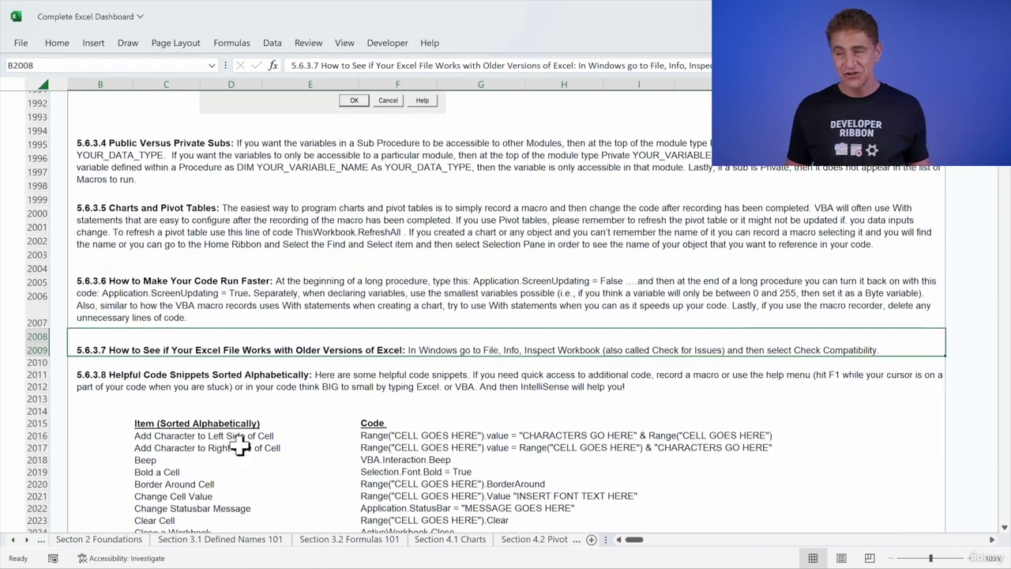
{"action": "scroll", "coordinate": [239, 446], "scroll_direction": "down", "scroll_amount": 1}
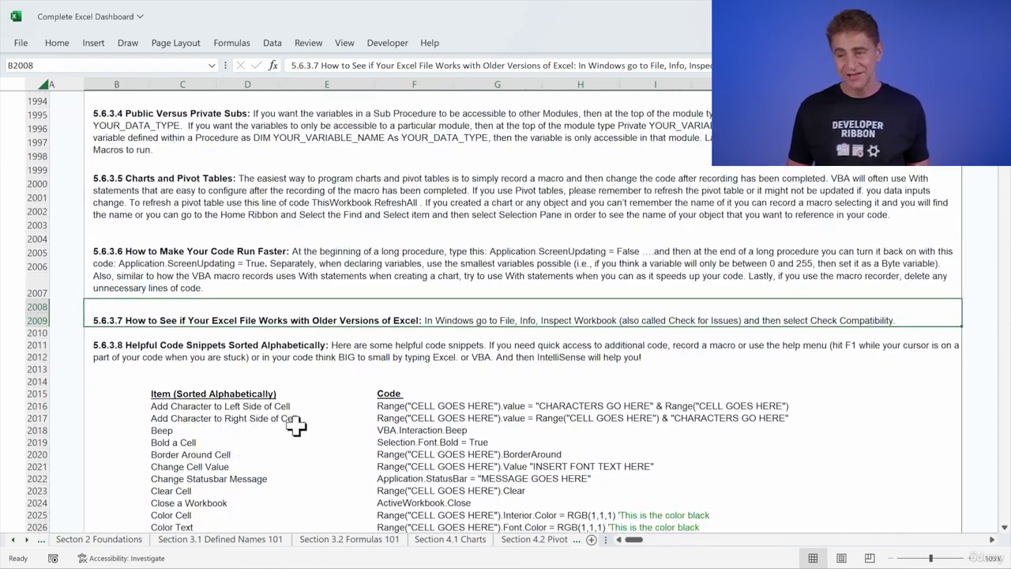
{"action": "left_click", "coordinate": [216, 408]}
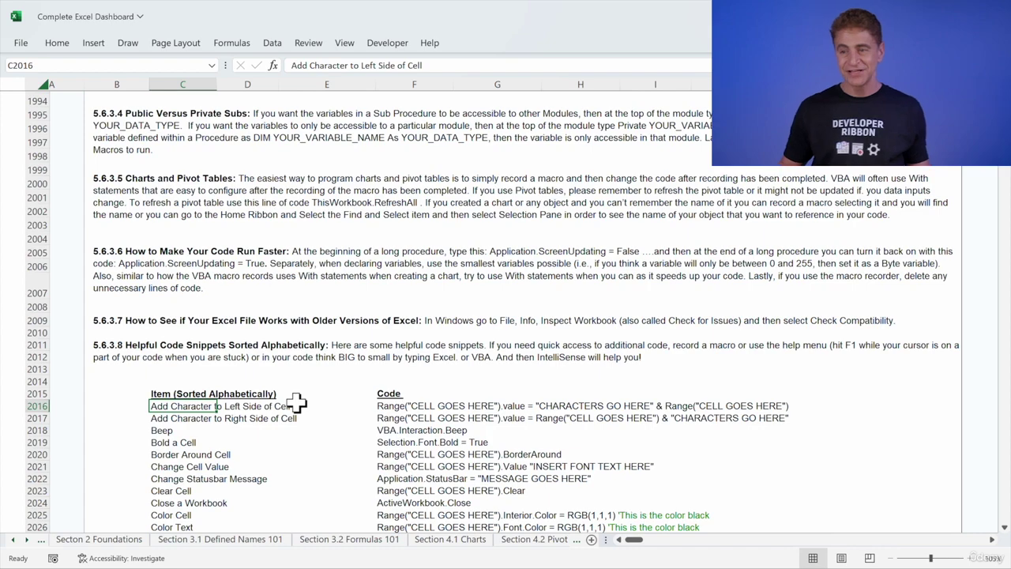
{"action": "scroll", "coordinate": [293, 402], "scroll_direction": "up", "scroll_amount": 20}
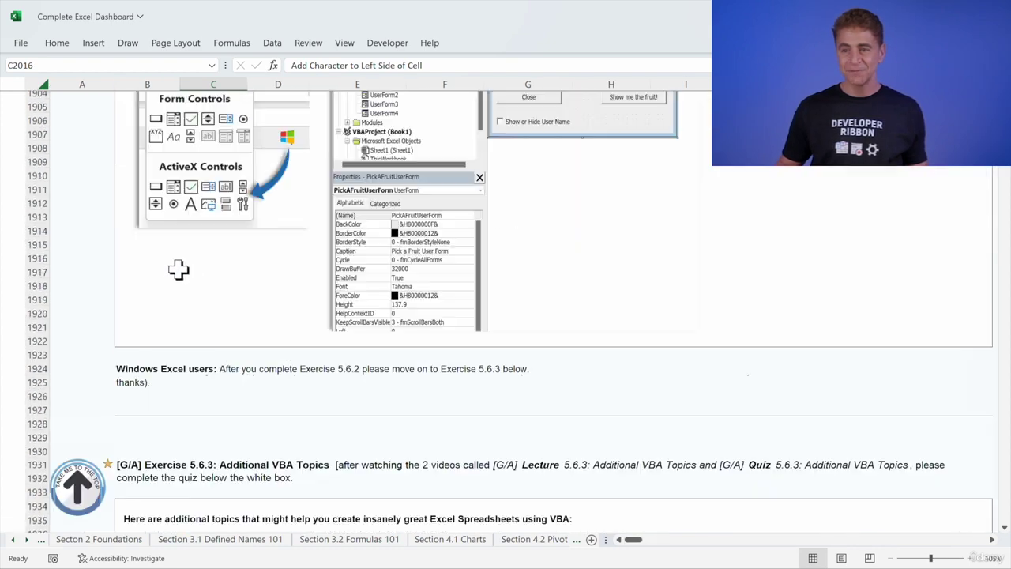
Jump to the Programming dashboard and expand grouped rows 1–11 above the exercise map.
{"action": "left_click", "coordinate": [83, 494]}
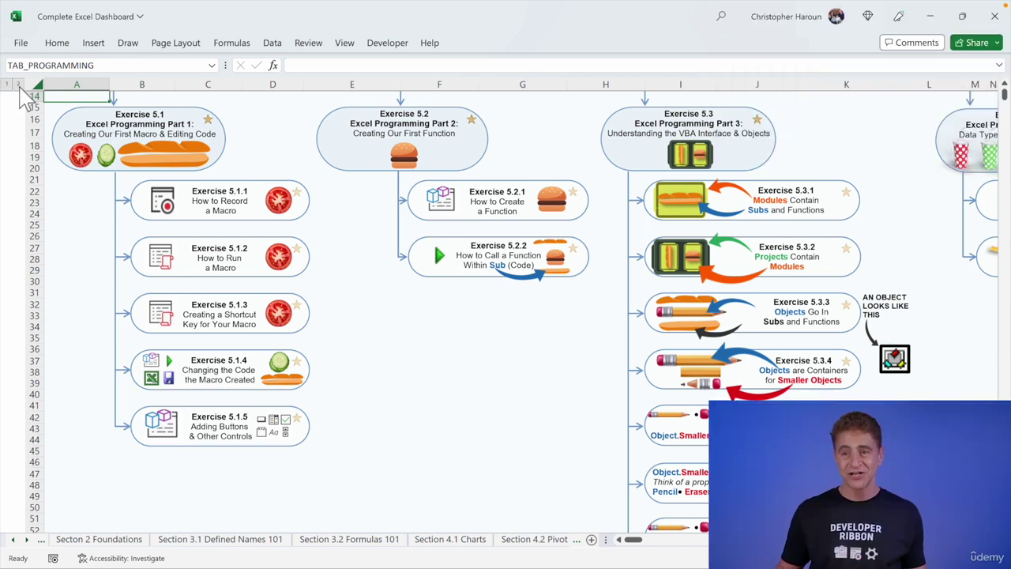
{"action": "left_click", "coordinate": [18, 85]}
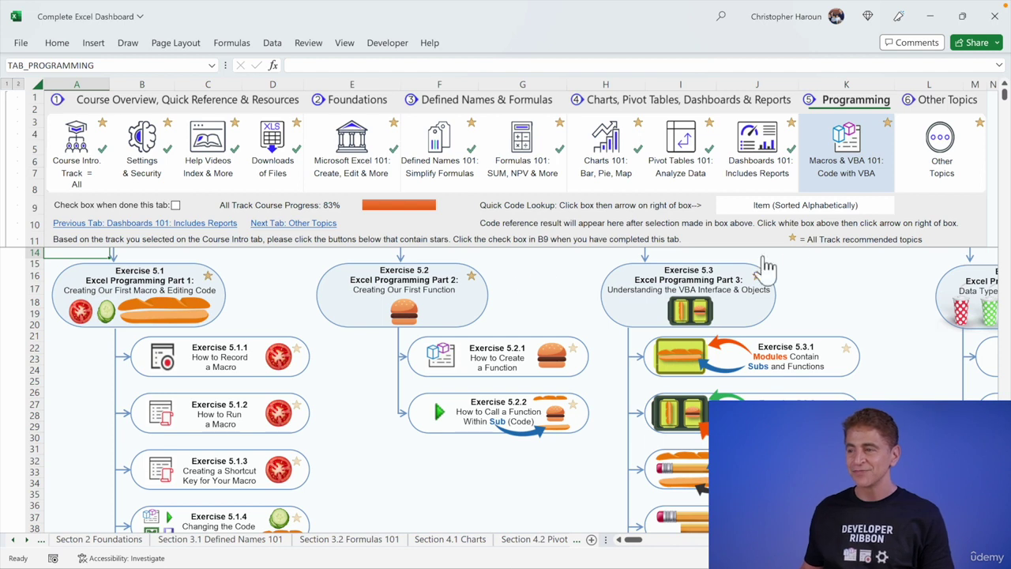
Look up the Bold a Cell snippet in the J9 Quick Code Lookup and inspect G10's formula.
{"action": "left_click", "coordinate": [846, 205]}
{"action": "left_click", "coordinate": [901, 207]}
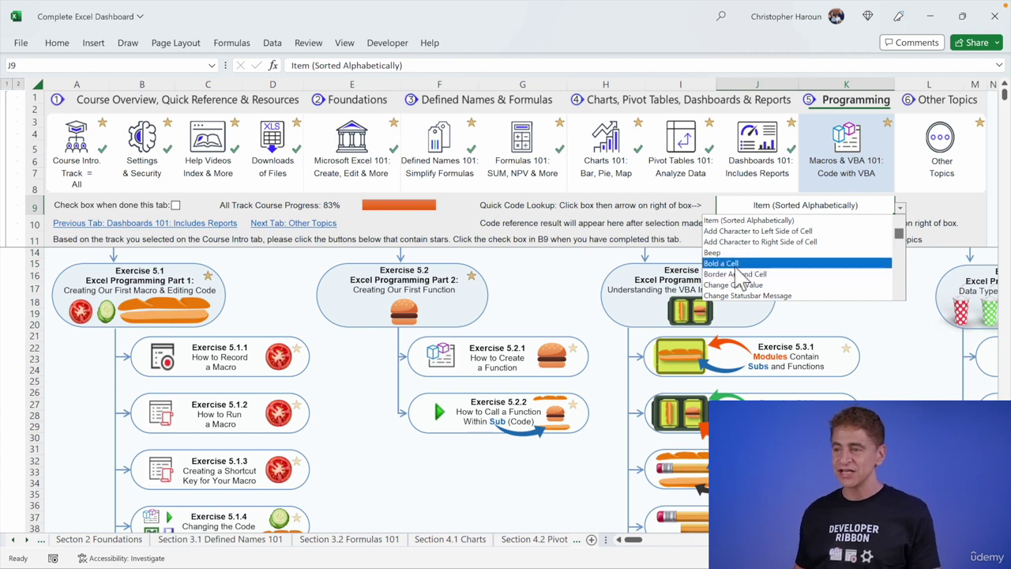
{"action": "left_click", "coordinate": [736, 266]}
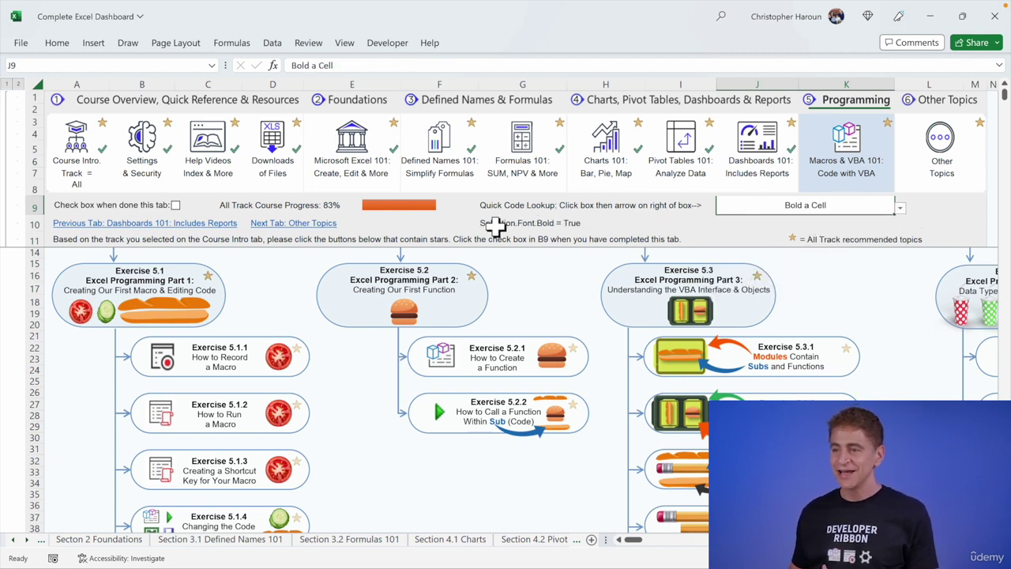
{"action": "left_click", "coordinate": [495, 225]}
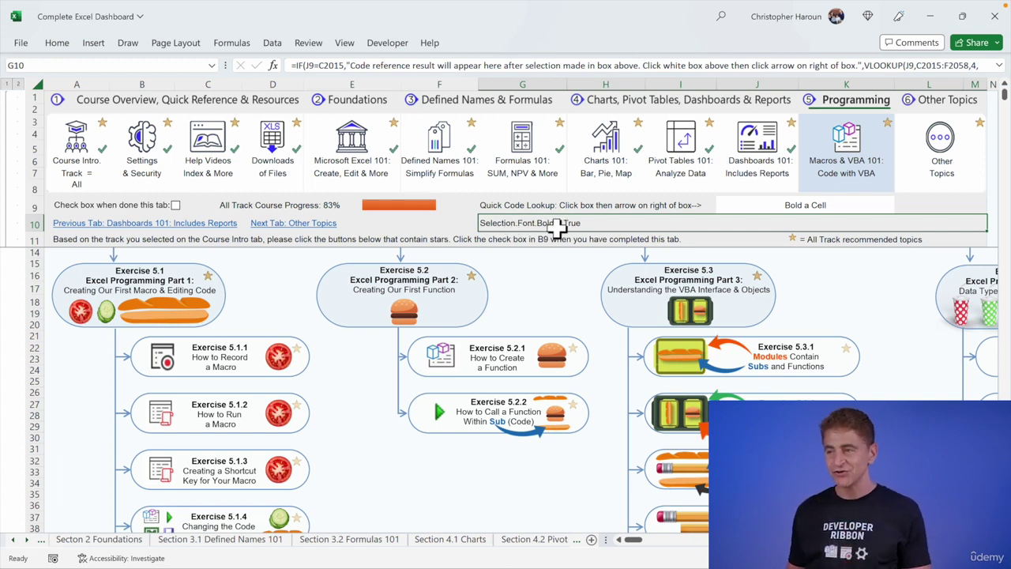
Choose Change Cell Value from the lookup so row 10 shows its Range(...).Value code.
{"action": "left_click", "coordinate": [812, 199]}
{"action": "left_click", "coordinate": [855, 207]}
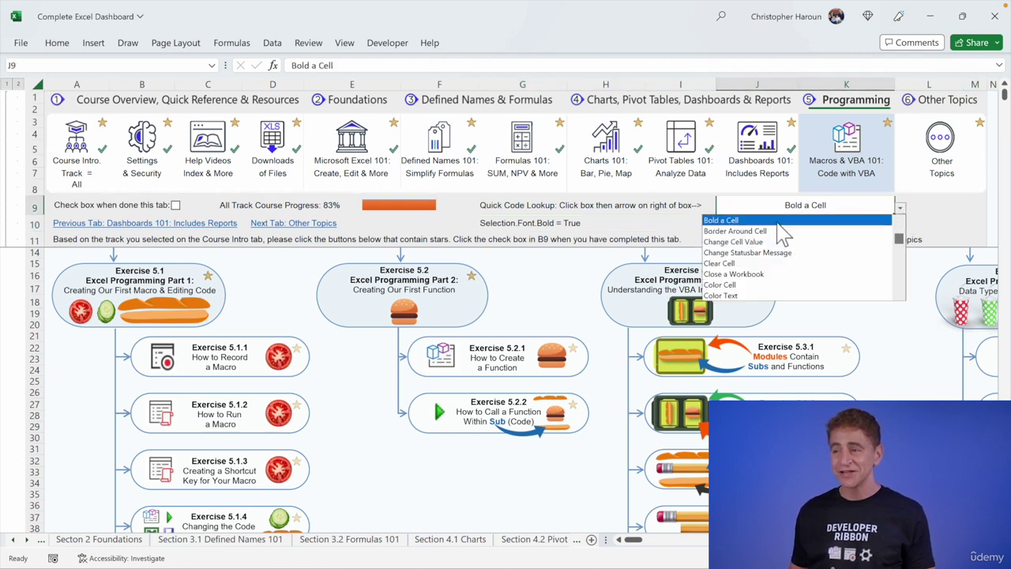
{"action": "left_click", "coordinate": [762, 242]}
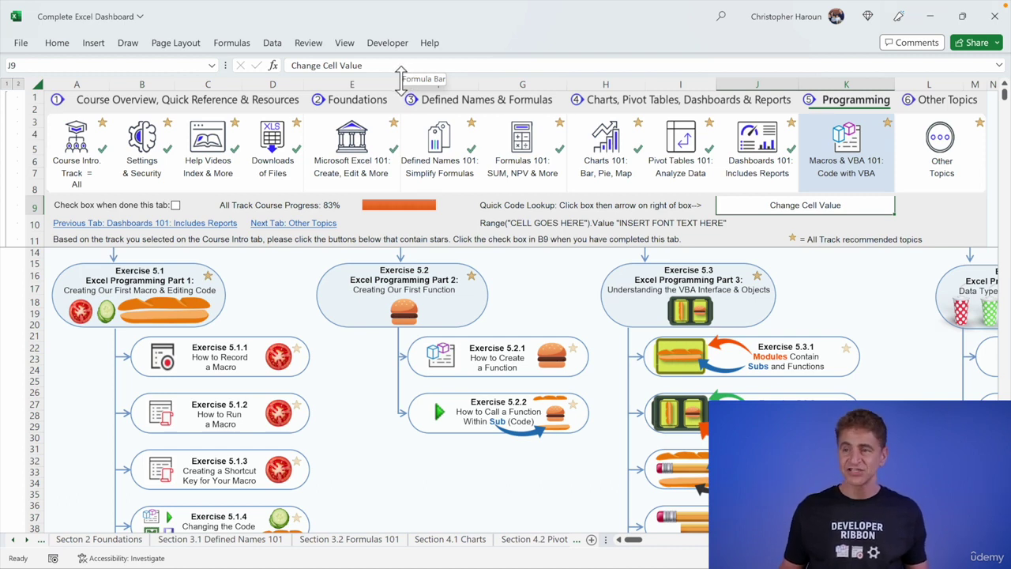
Open the VBA Object Browser from the Developer tab's Visual Basic editor.
{"action": "left_click", "coordinate": [380, 44]}
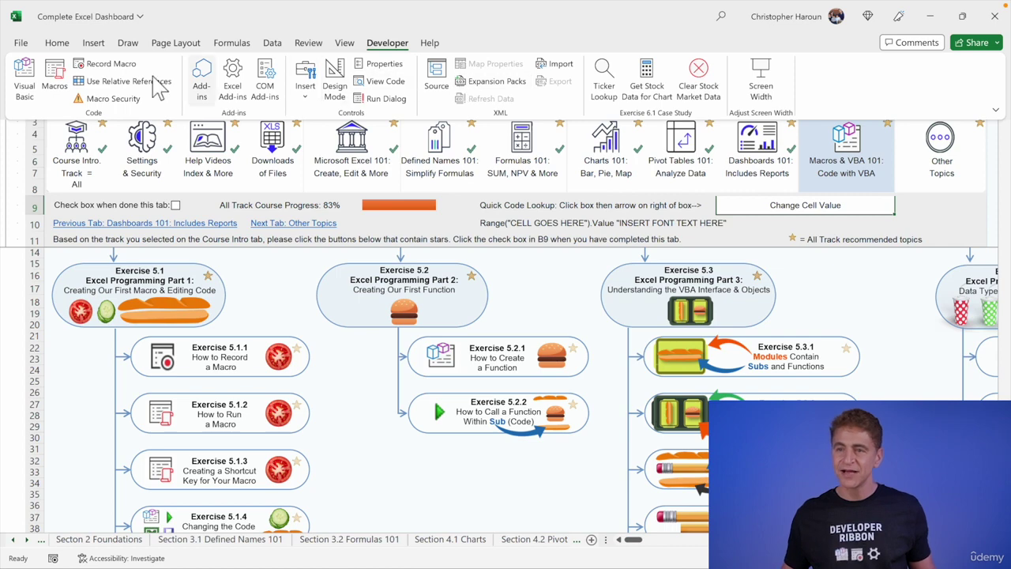
{"action": "left_click", "coordinate": [24, 75]}
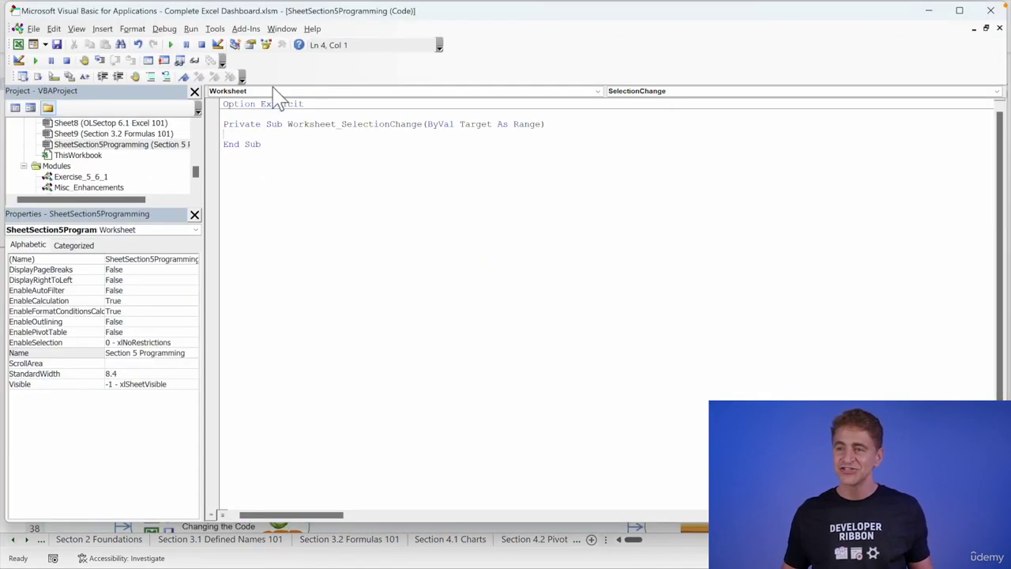
{"action": "left_click", "coordinate": [266, 45]}
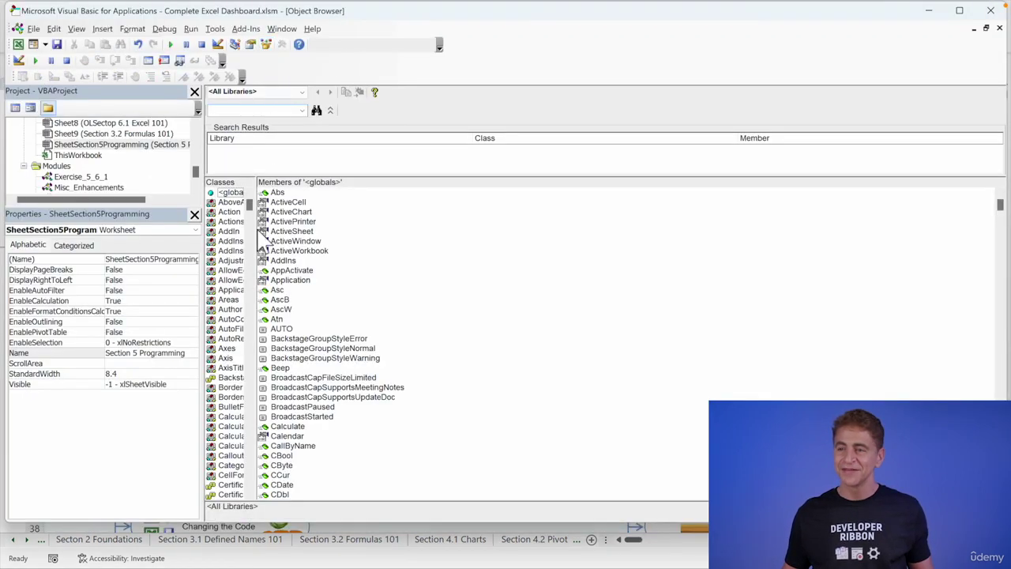
Widen the Classes pane, select the Range class, and open its online help.
{"action": "left_click_drag", "start_coordinate": [254, 273], "coordinate": [490, 284]}
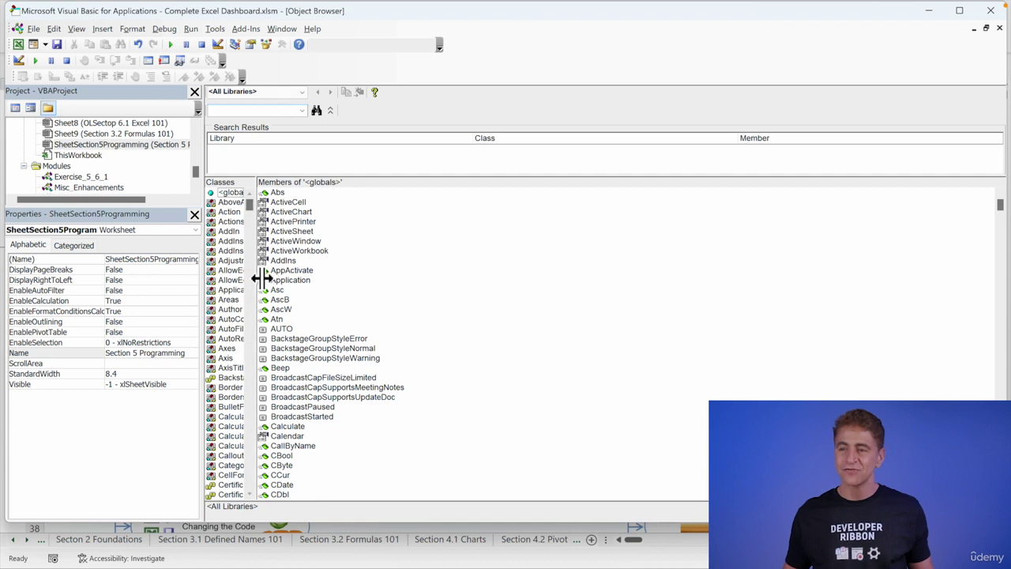
{"action": "left_click", "coordinate": [253, 221]}
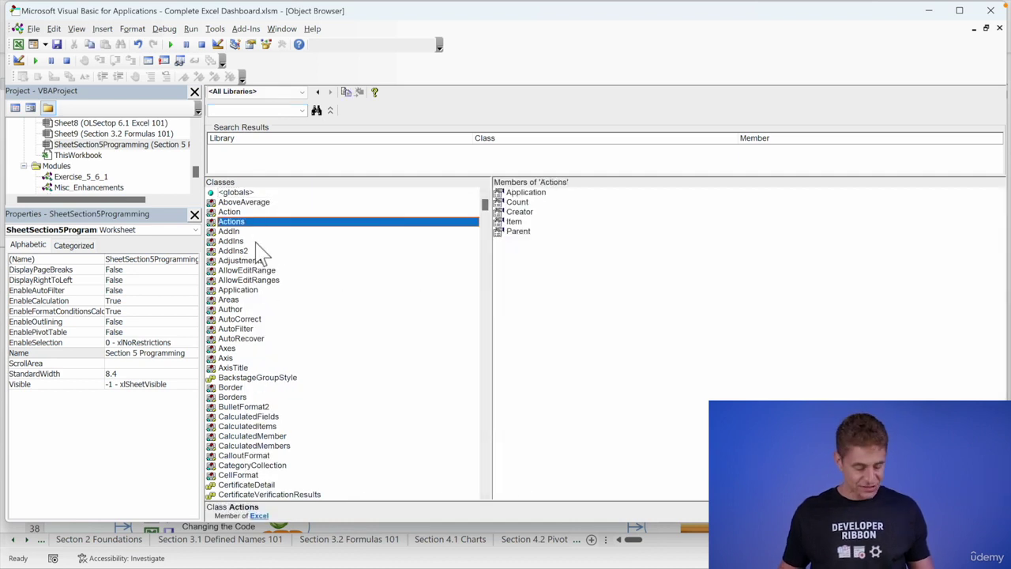
{"action": "left_click", "coordinate": [258, 299]}
{"action": "key", "text": "r"}
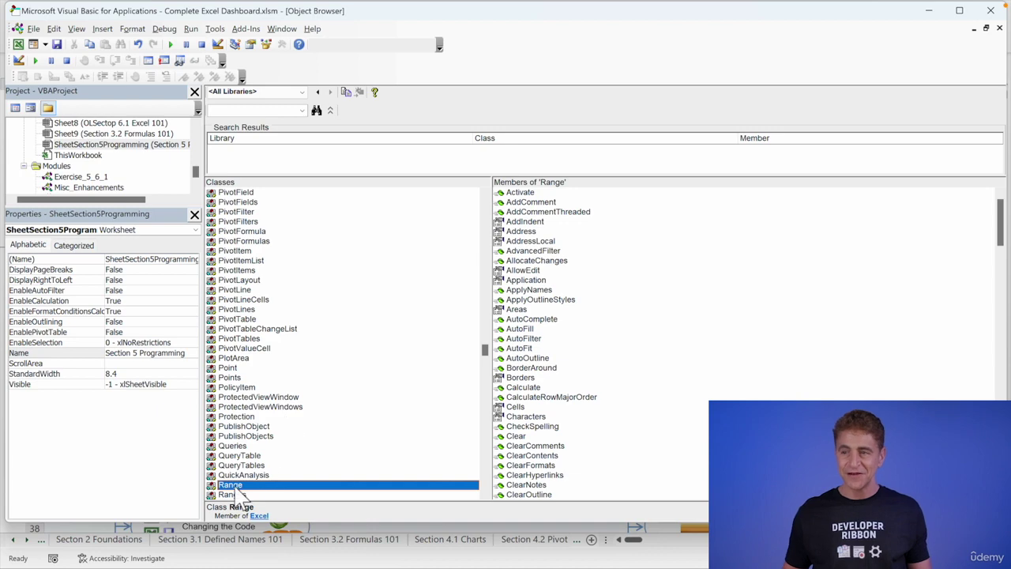
{"action": "left_click", "coordinate": [375, 92]}
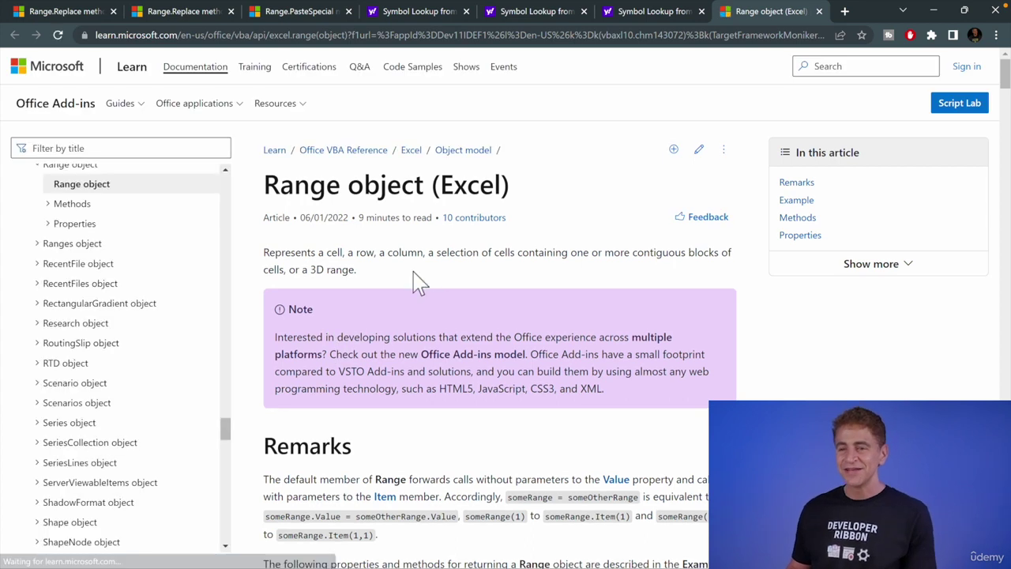
Expand the Range object's Properties list and open the Range.Address page.
{"action": "scroll", "coordinate": [90, 255], "scroll_direction": "up", "scroll_amount": 1}
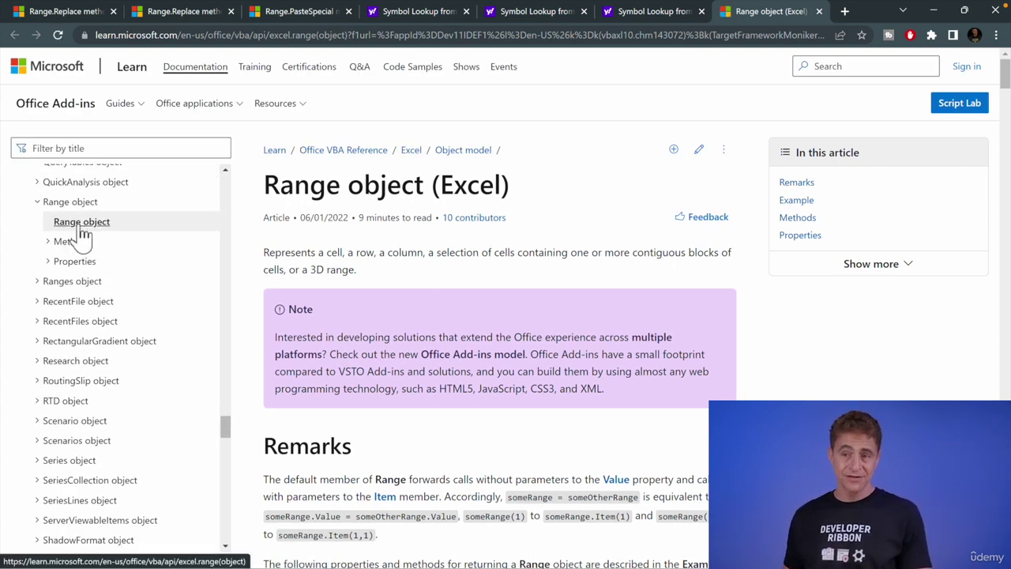
{"action": "left_click", "coordinate": [49, 242]}
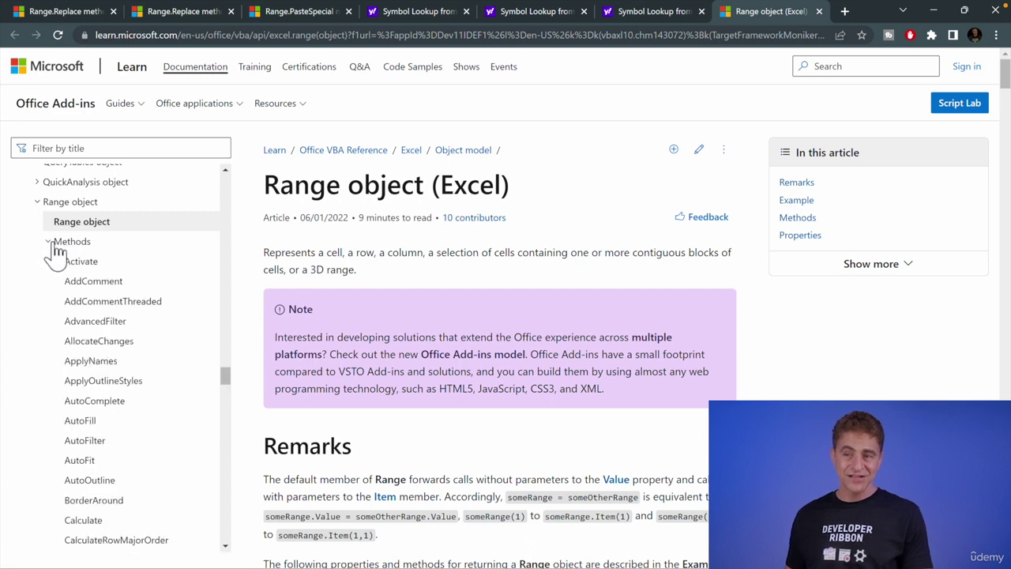
{"action": "left_click", "coordinate": [50, 243]}
{"action": "left_click", "coordinate": [54, 261]}
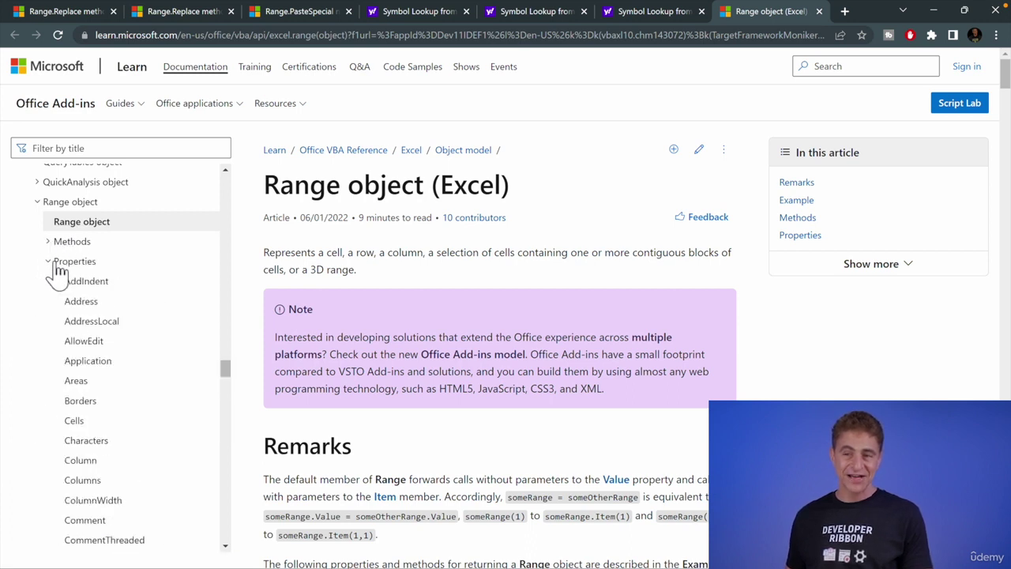
{"action": "left_click", "coordinate": [84, 302]}
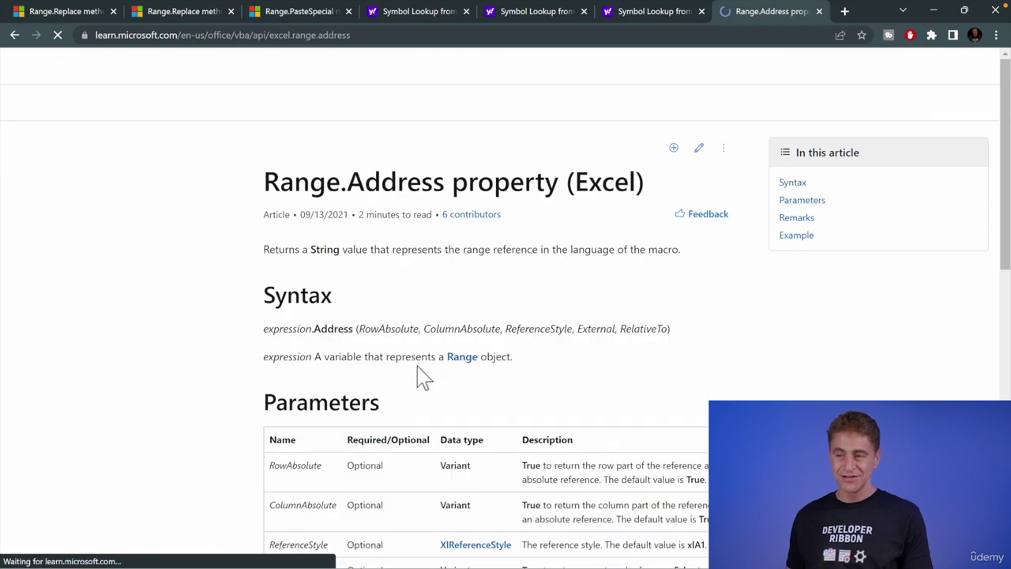
Open the Range.Column property page, then switch to another application.
{"action": "scroll", "coordinate": [505, 421], "scroll_direction": "down", "scroll_amount": 4}
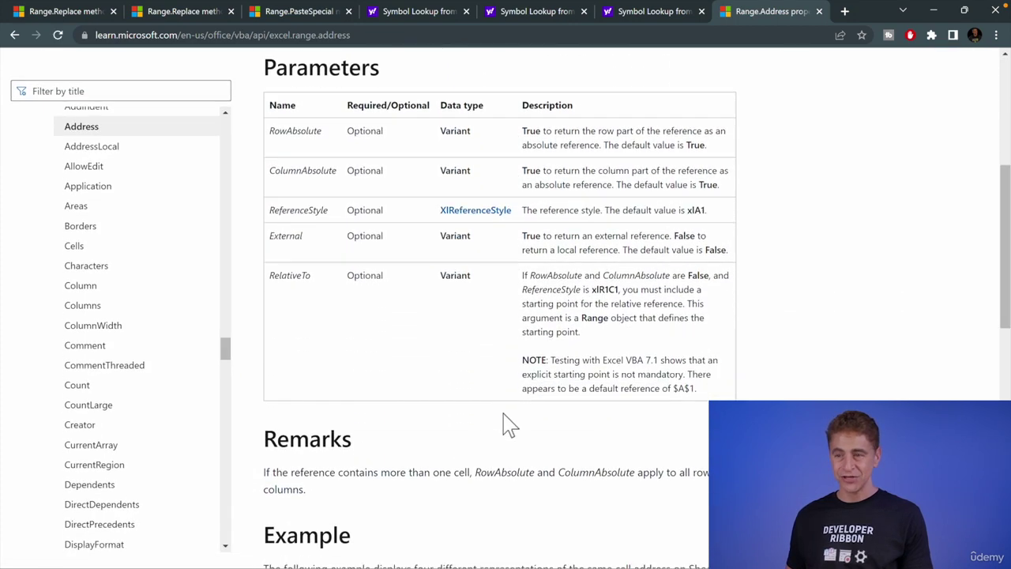
{"action": "scroll", "coordinate": [505, 421], "scroll_direction": "up", "scroll_amount": 3}
{"action": "scroll", "coordinate": [505, 421], "scroll_direction": "up", "scroll_amount": 3}
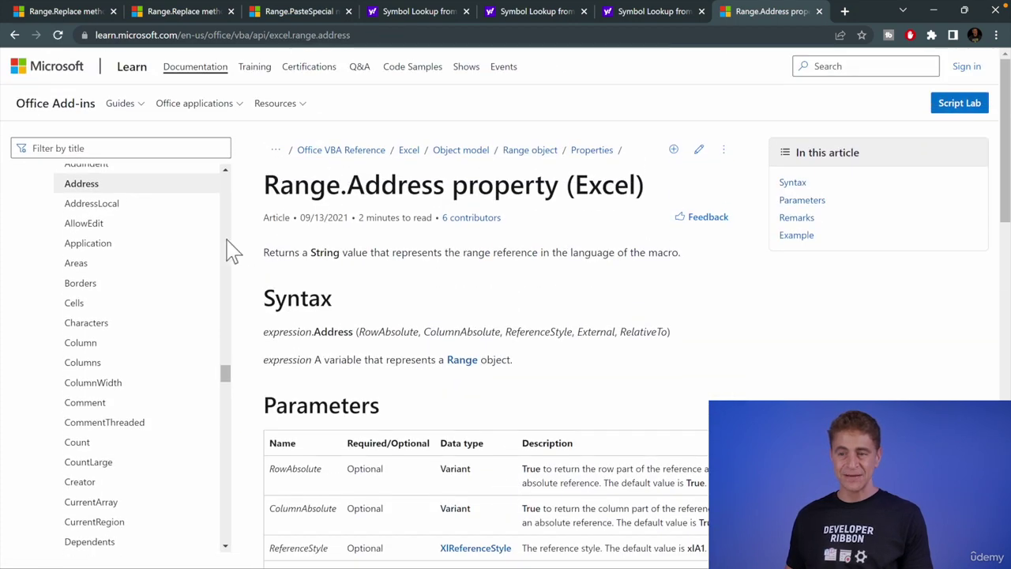
{"action": "left_click", "coordinate": [93, 342]}
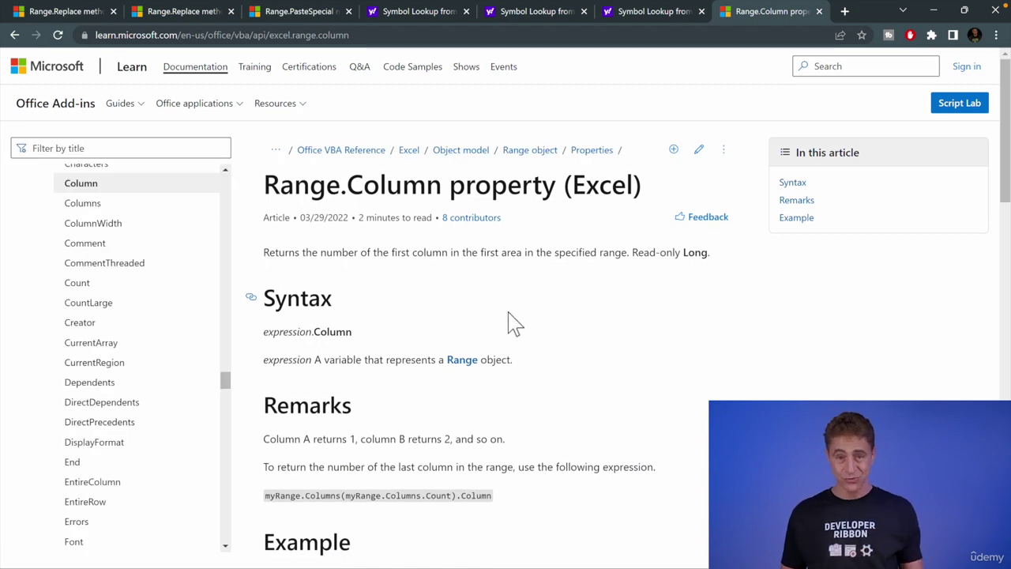
{"action": "key", "text": "super+Tab"}
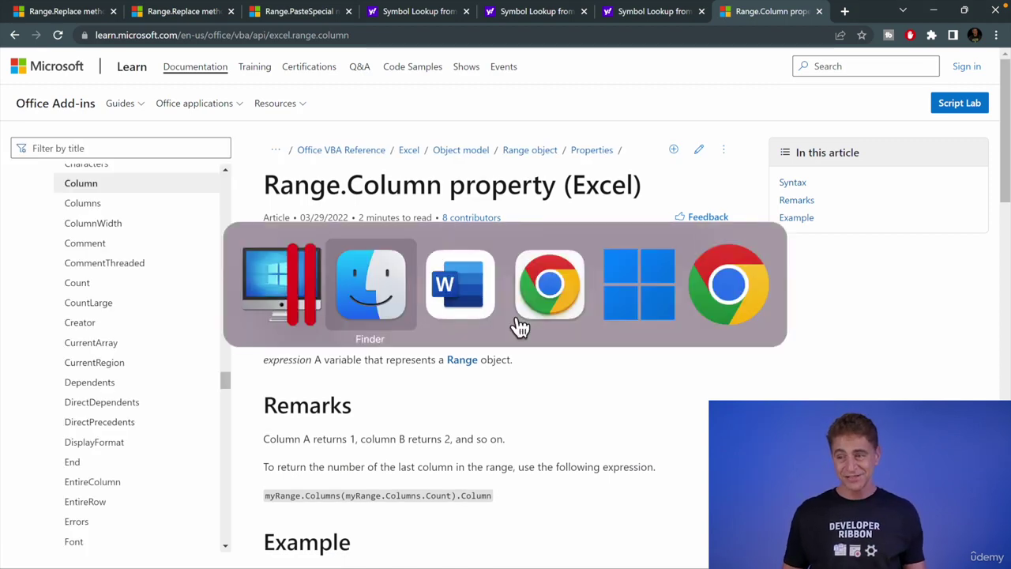